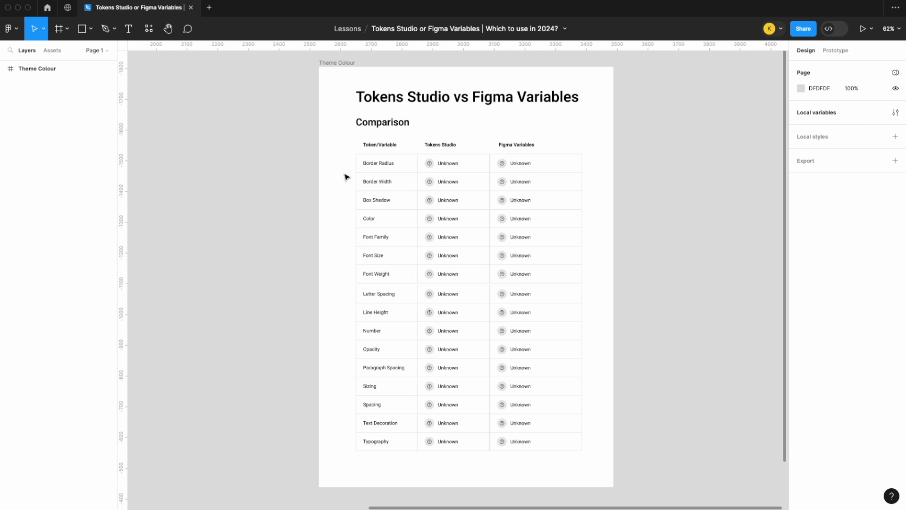
Step: Open the Plugins menu in the top menu bar of the Tokens Studio vs Figma Variables file
left_click(252, 0)
Step: Launch Tokens Studio for Figma with a new empty token file
left_click(252, 6)
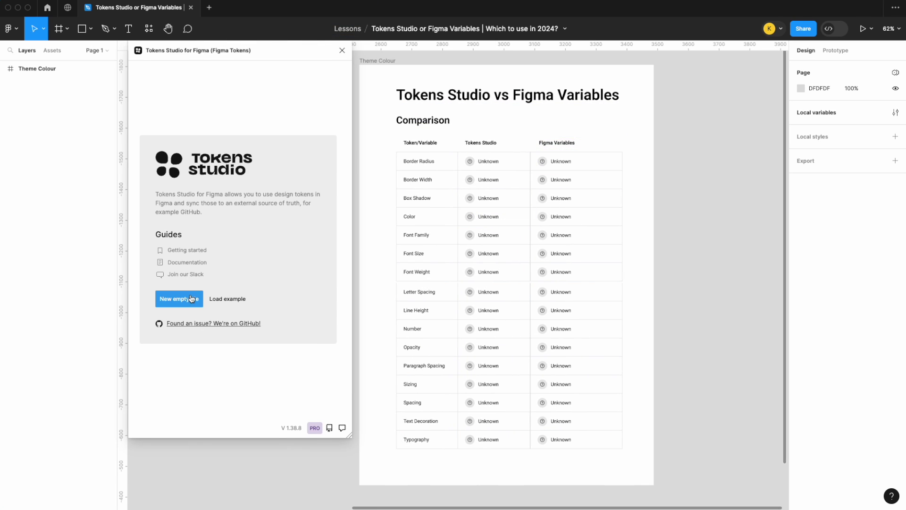
left_click(191, 298)
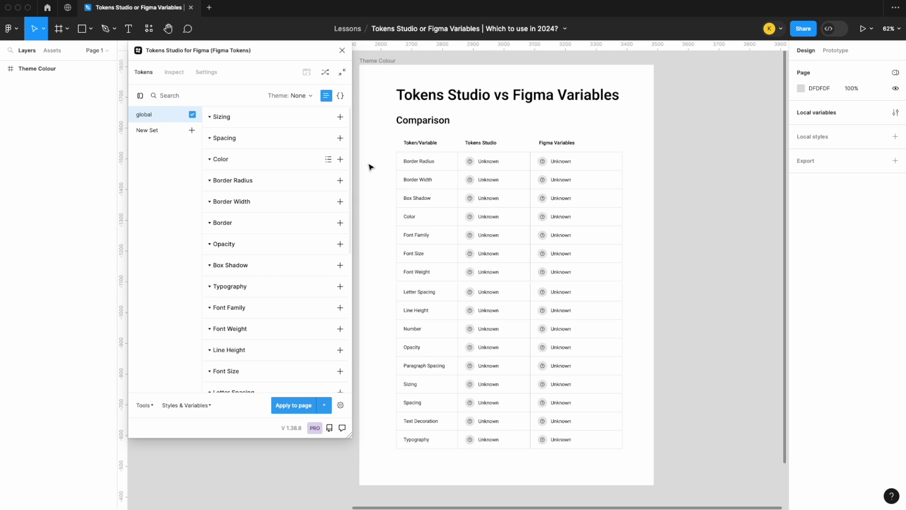
scroll(370, 167, "up", 3)
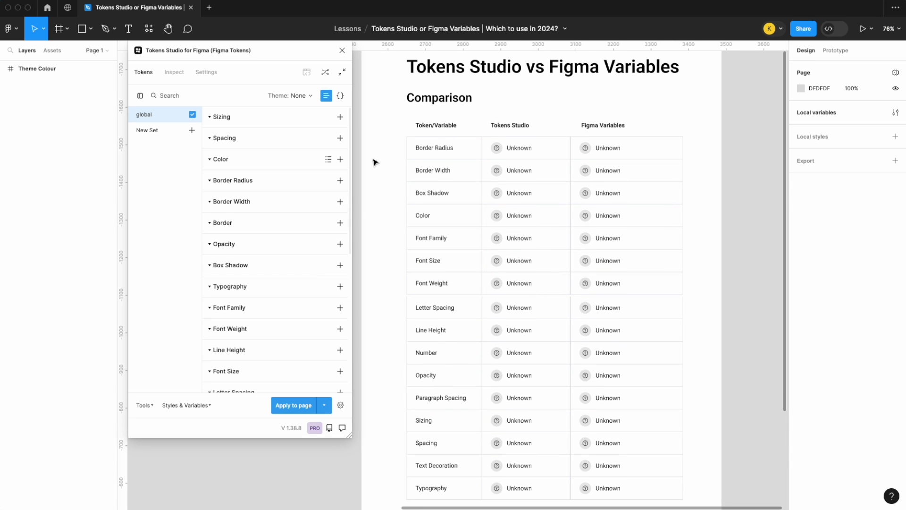
scroll(375, 162, "down", 2)
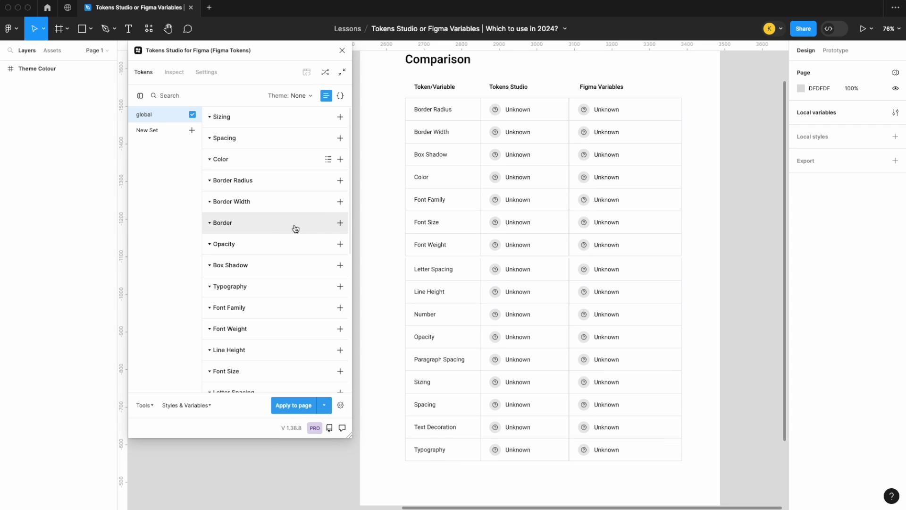
Step: Set the Border Radius and Border Width Tokens Studio cells to Supported
left_click(524, 115)
left_click(520, 131, "shift")
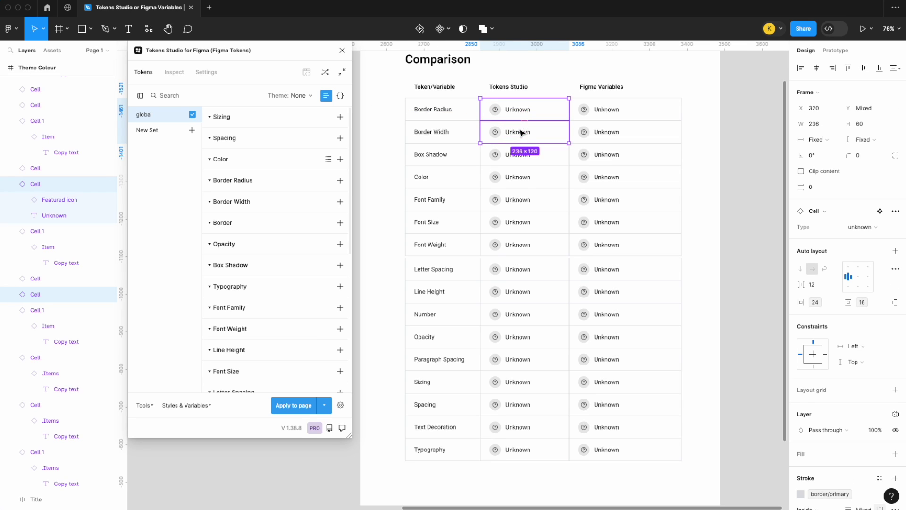
left_click(860, 227)
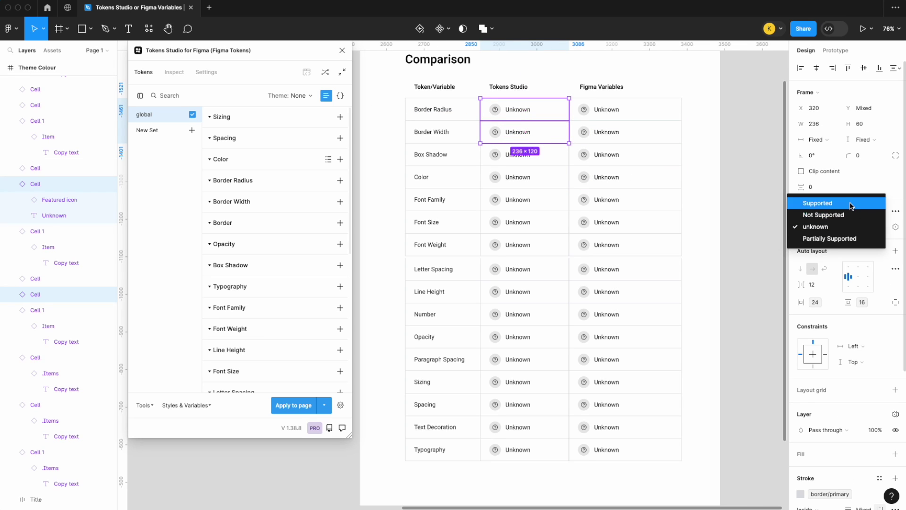
left_click(852, 206)
scroll(269, 281, "down", 2)
scroll(268, 280, "down", 5)
scroll(268, 281, "up", 5)
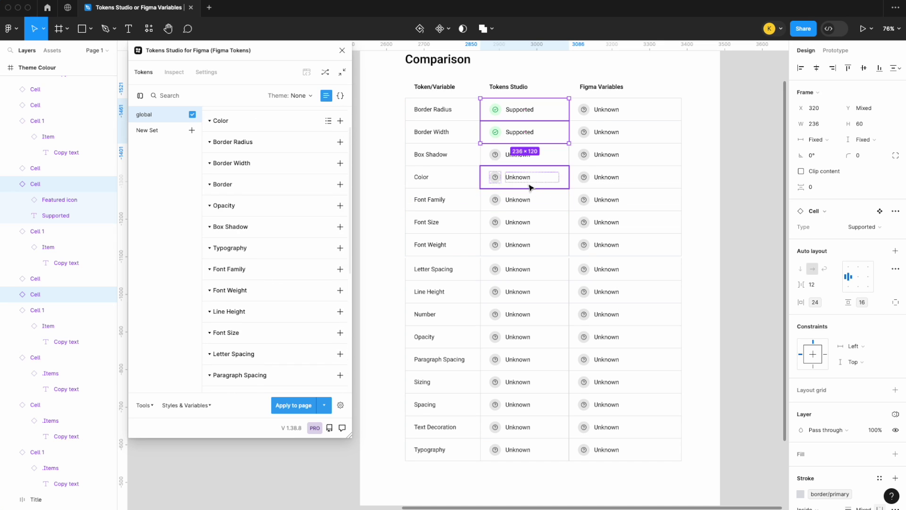
Step: Set the Box Shadow and Color Tokens Studio cells to Supported
left_click(519, 159)
left_click(864, 211)
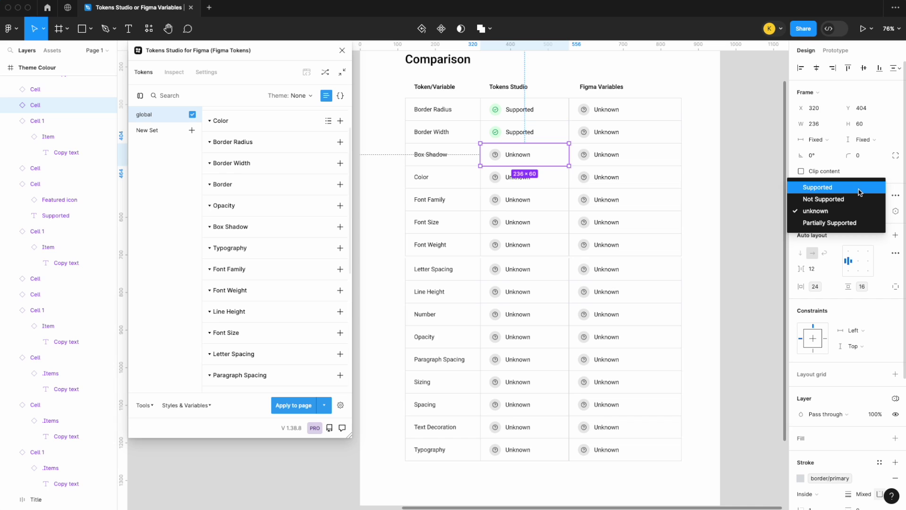
left_click(859, 188)
scroll(250, 236, "up", 2)
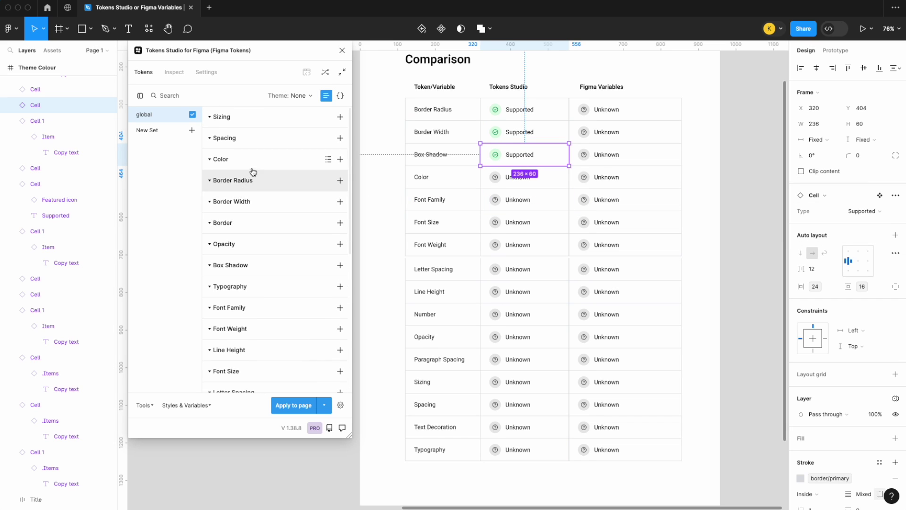
left_click(536, 181)
left_click(848, 211)
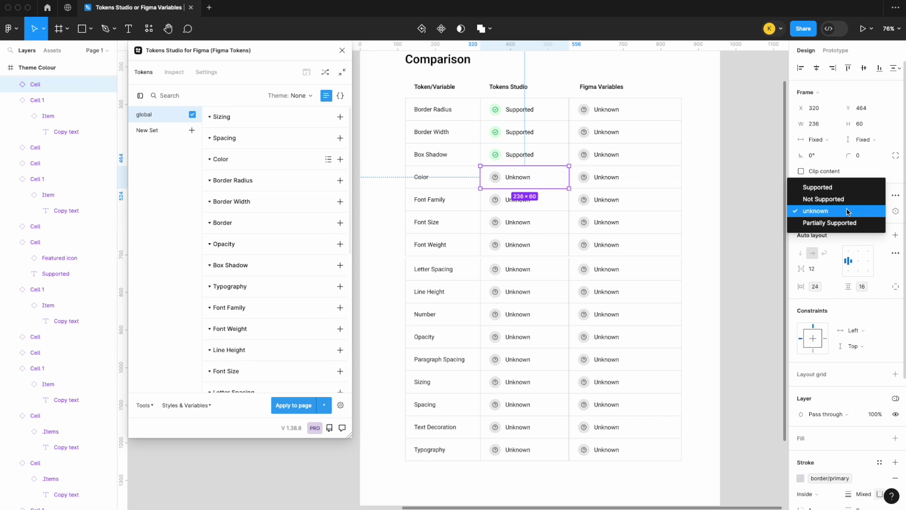
left_click(819, 187)
Step: Set the Font Family, Font Size and Font Weight Tokens Studio cells to Supported
scroll(278, 292, "down", 1)
scroll(279, 293, "down", 3)
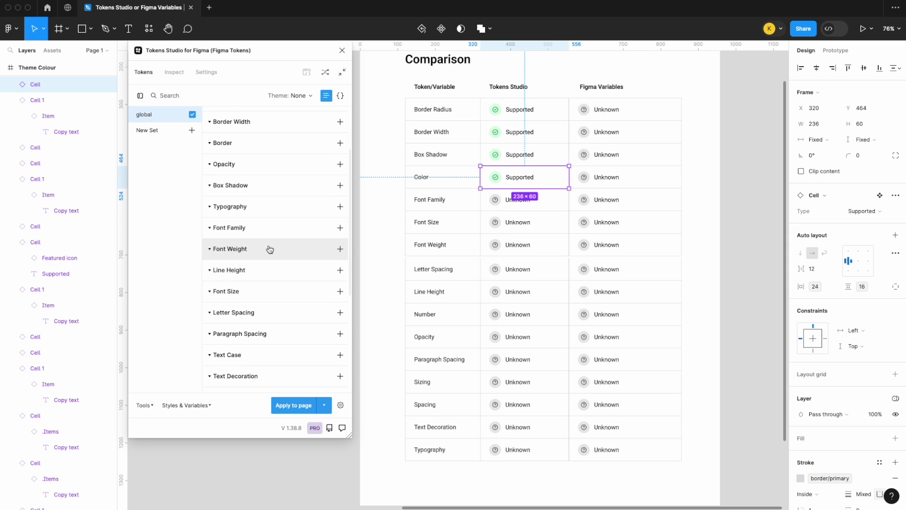
scroll(265, 275, "down", 1)
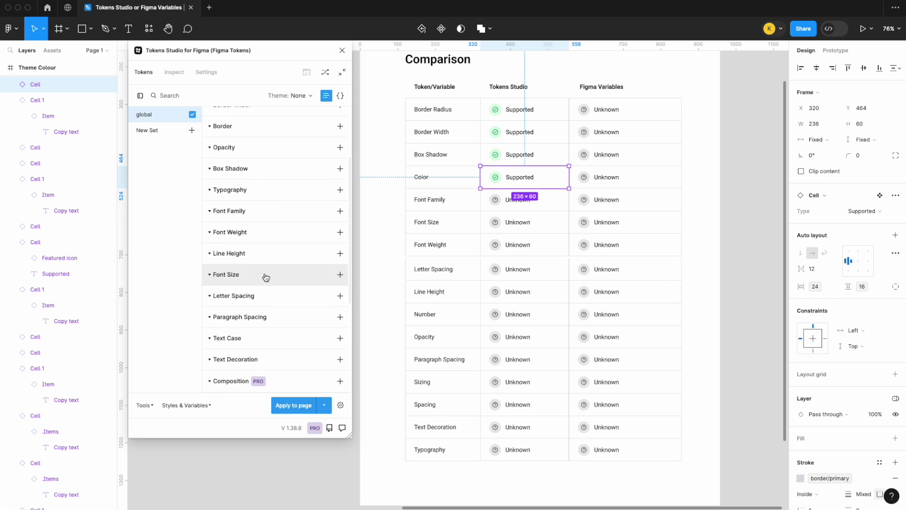
left_click(504, 203)
left_click(505, 246, "shift")
left_click(505, 224, "shift")
left_click(854, 223)
left_click(848, 225)
scroll(254, 273, "down", 1)
scroll(254, 273, "down", 3)
Step: Set the Letter Spacing and Line Height Tokens Studio cells to Supported
left_click(557, 271)
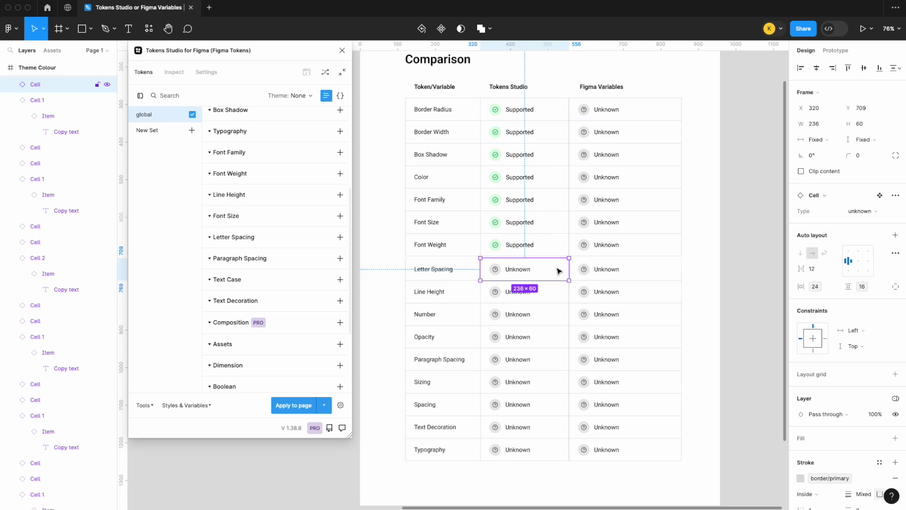
left_click(860, 211)
left_click(859, 187)
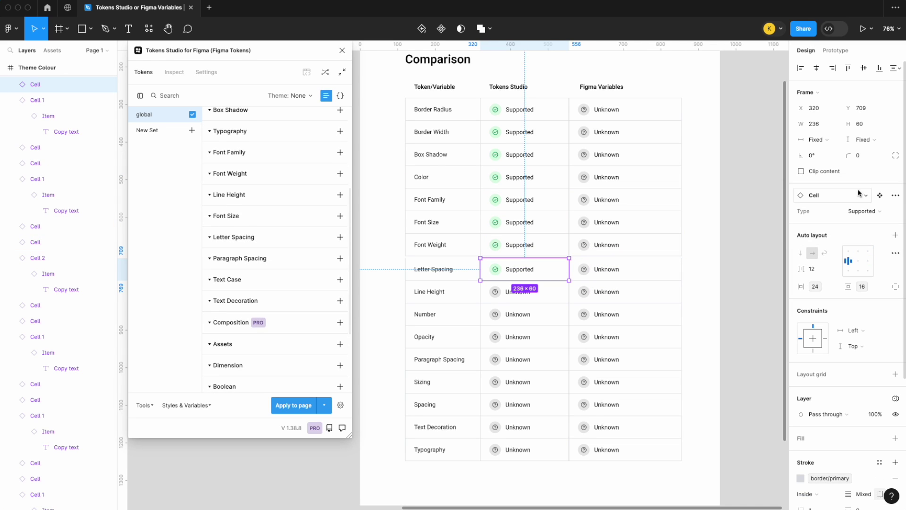
scroll(257, 303, "down", 1)
scroll(246, 299, "up", 2)
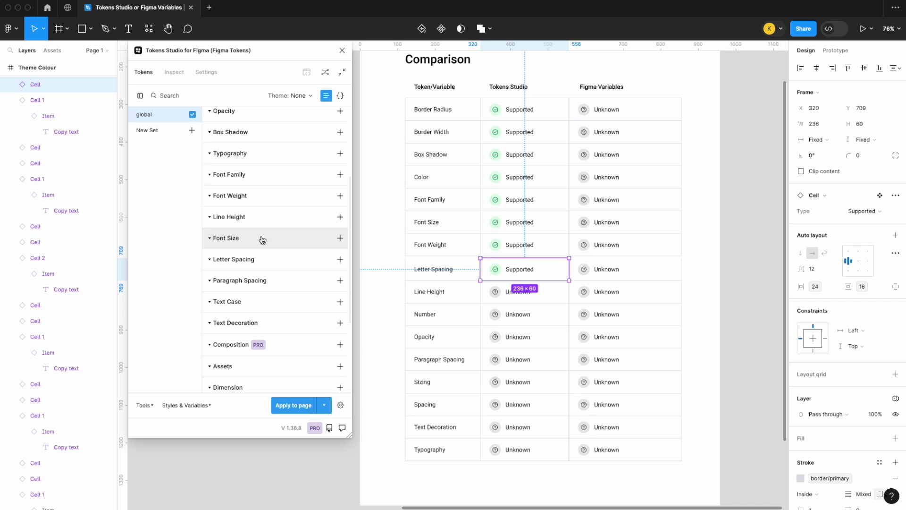
left_click(538, 296)
left_click(860, 211)
left_click(859, 185)
scroll(520, 302, "down", 1)
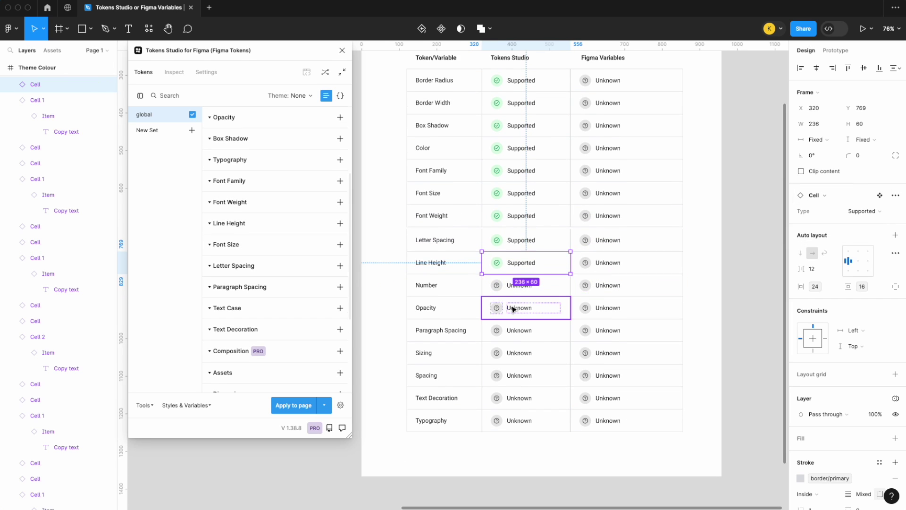
Step: Set the Number and Opacity Tokens Studio cells to Supported
left_click(519, 282)
scroll(285, 193, "down", 5)
scroll(285, 195, "down", 1)
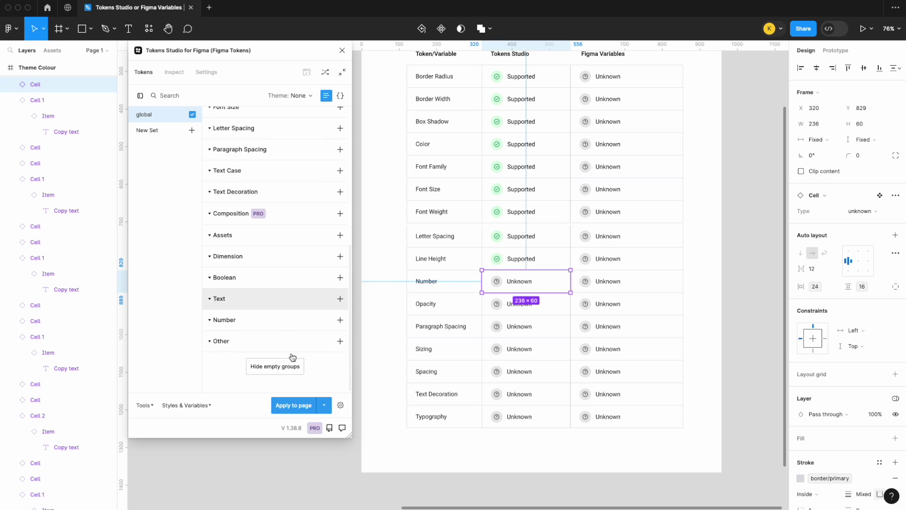
left_click(860, 211)
left_click(859, 184)
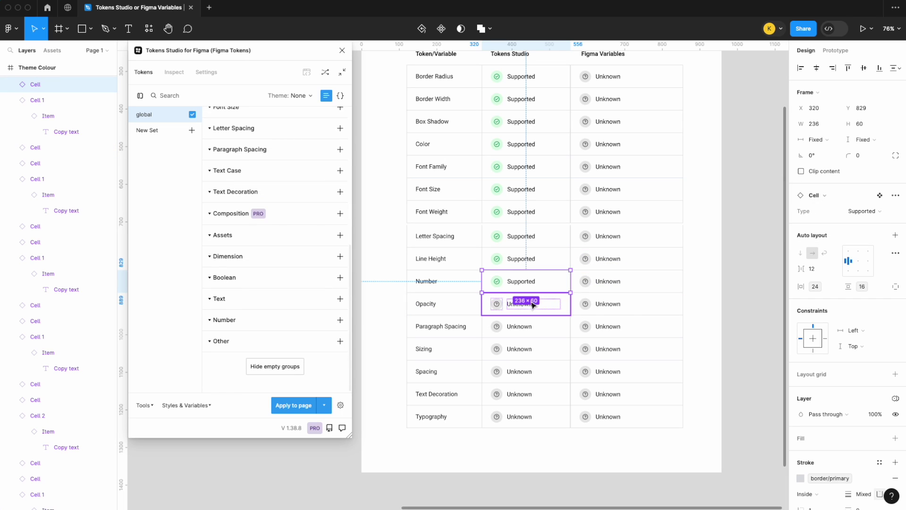
scroll(303, 271, "up", 6)
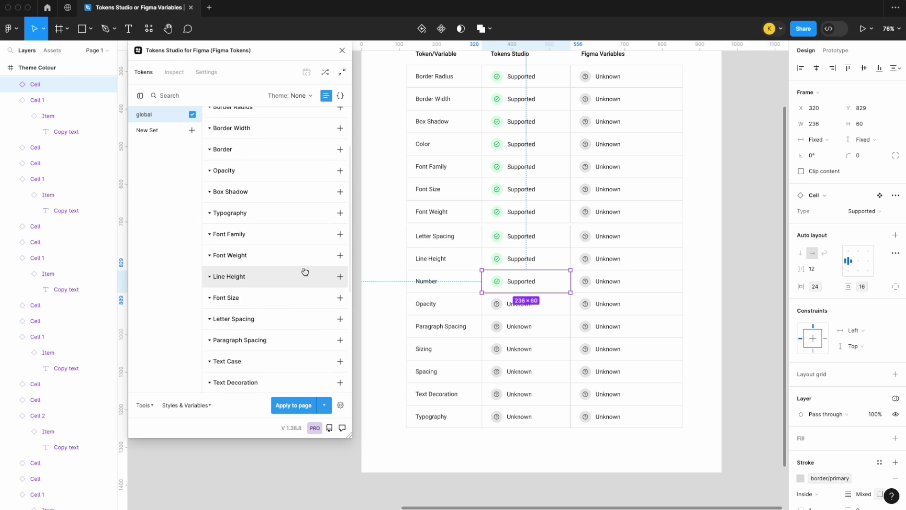
left_click(519, 304)
left_click(858, 210)
left_click(859, 185)
Step: Set the Paragraph Spacing Tokens Studio cell to Supported
left_click(506, 329)
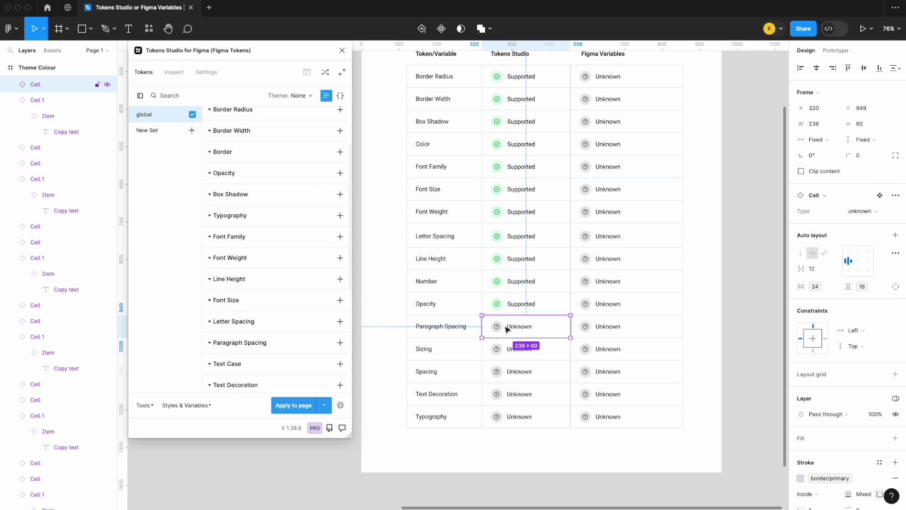
scroll(232, 267, "down", 3)
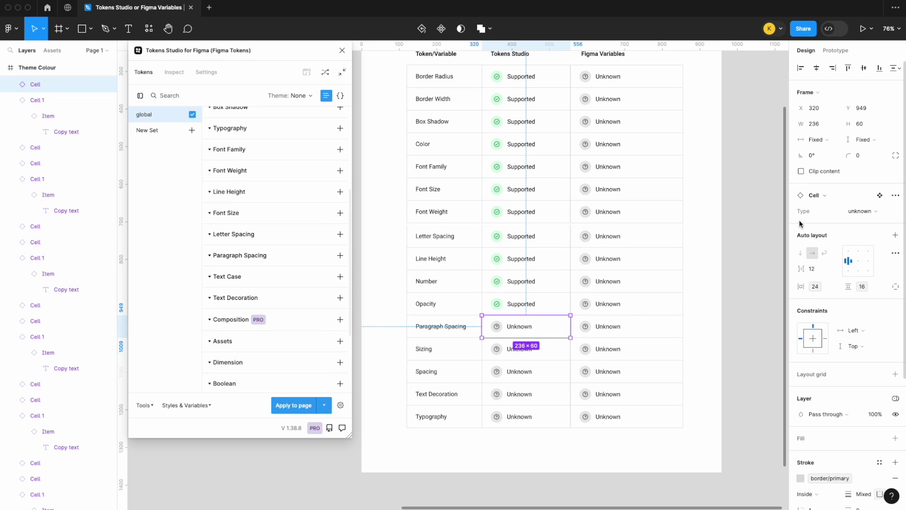
left_click(855, 211)
left_click(859, 185)
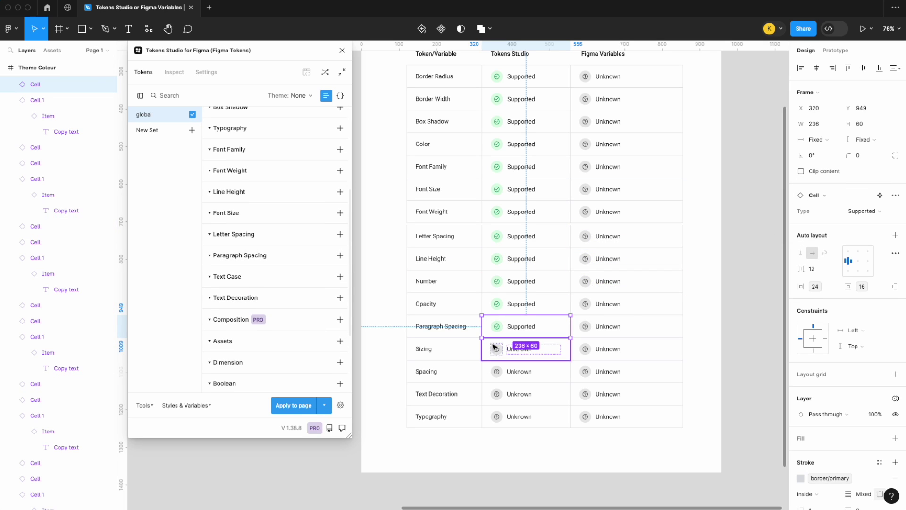
scroll(263, 226, "down", 3)
scroll(267, 226, "up", 4)
scroll(267, 227, "up", 5)
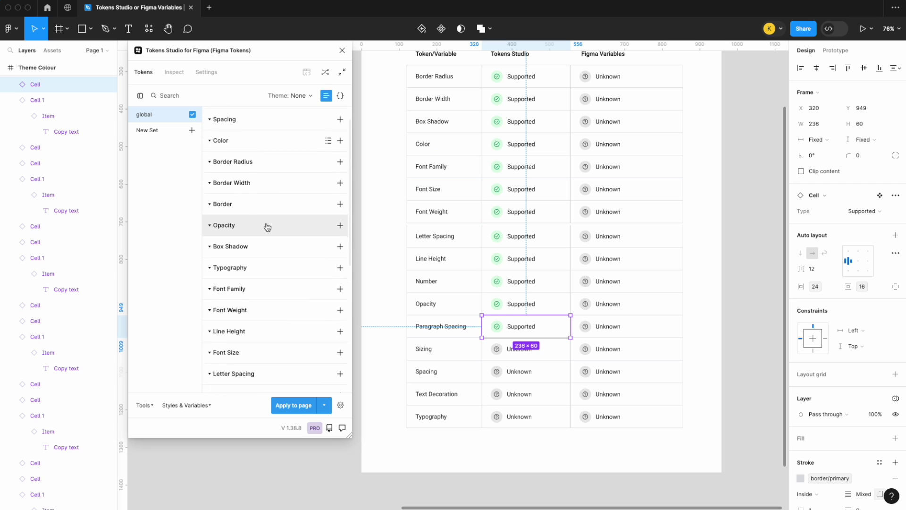
Step: Set the Sizing, Spacing and Text Decoration Tokens Studio cells to Supported
left_click(501, 349)
left_click(510, 372, "shift")
left_click(862, 227)
left_click(830, 203)
left_click(510, 397)
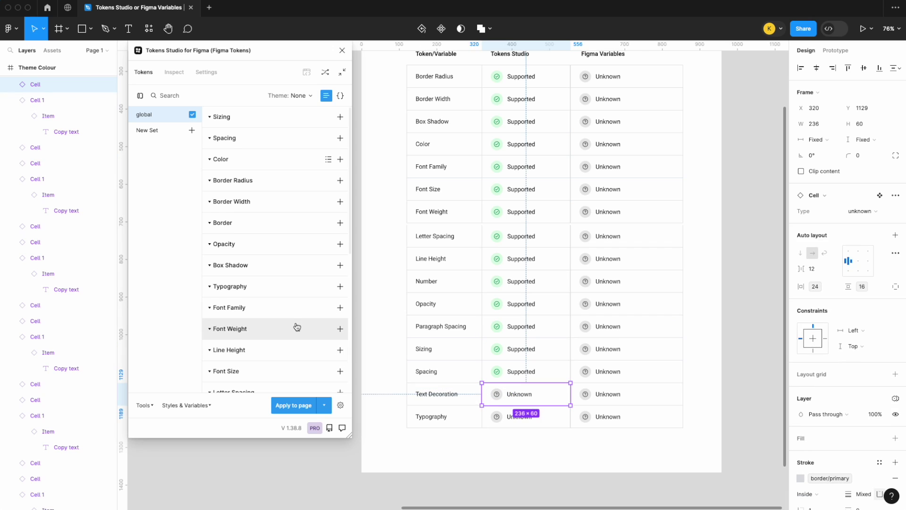
scroll(296, 326, "down", 6)
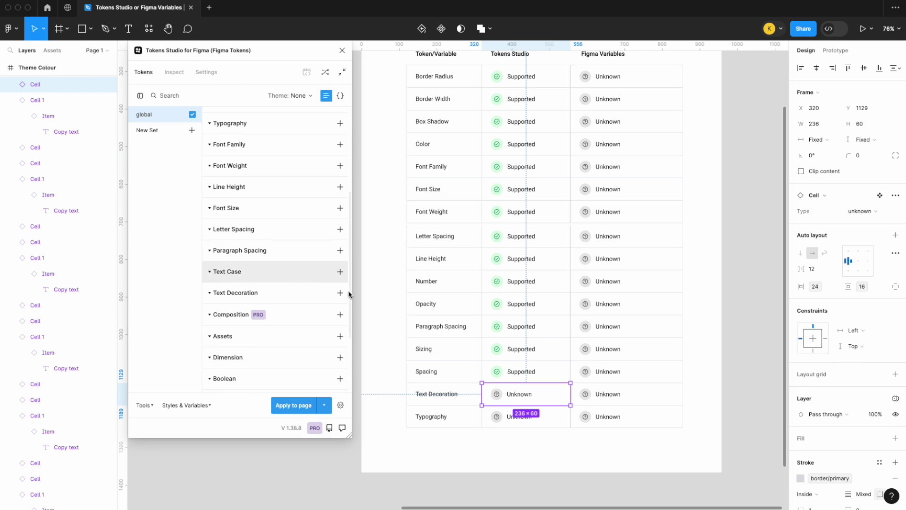
left_click(861, 211)
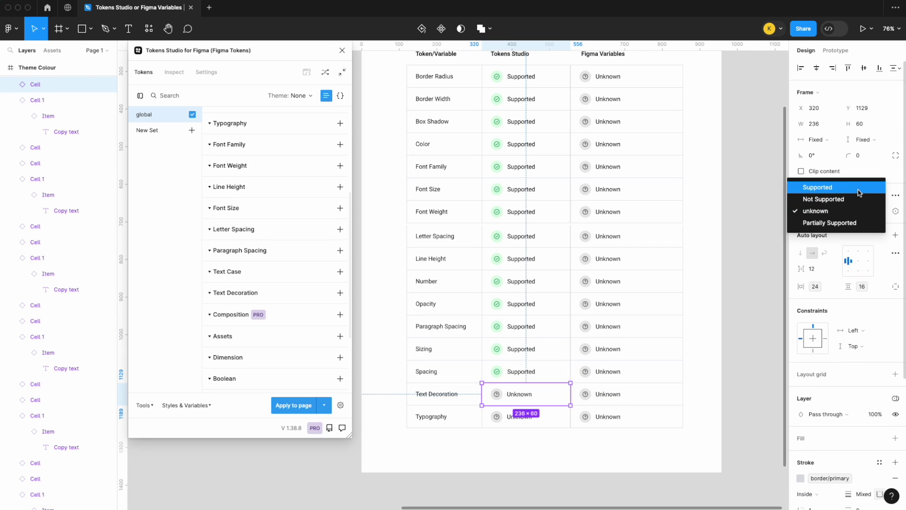
left_click(860, 192)
Step: Set the Typography cell to Supported, then deselect and zoom out to the whole frame
scroll(293, 307, "down", 2)
scroll(294, 307, "down", 2)
scroll(293, 306, "up", 6)
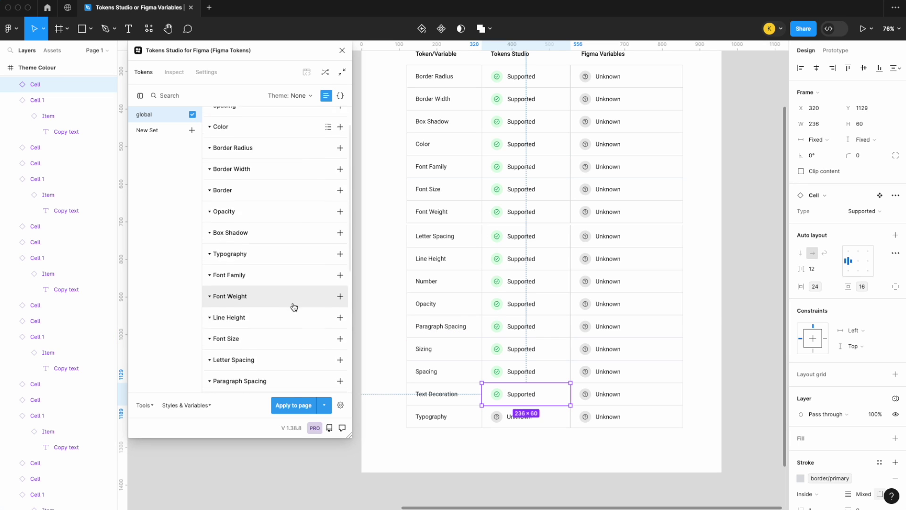
scroll(294, 307, "up", 1)
left_click(497, 416)
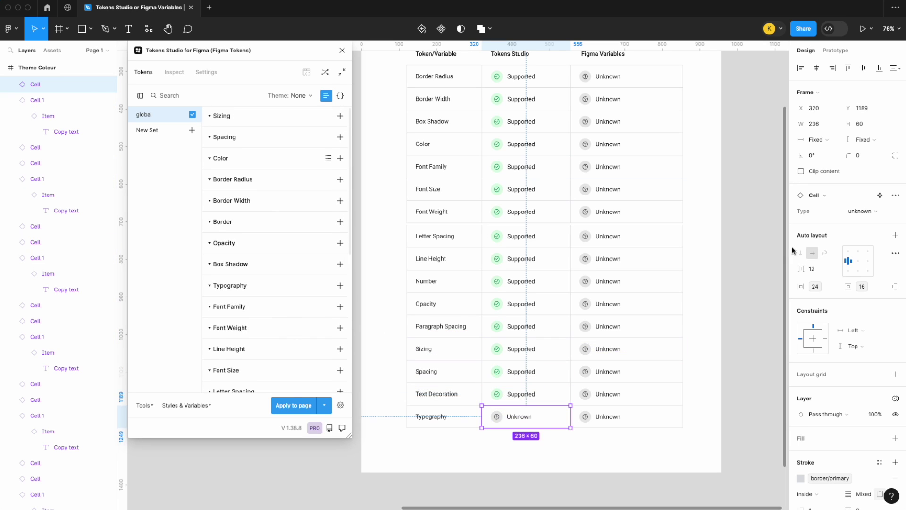
left_click(860, 211)
left_click(850, 188)
left_click(753, 162)
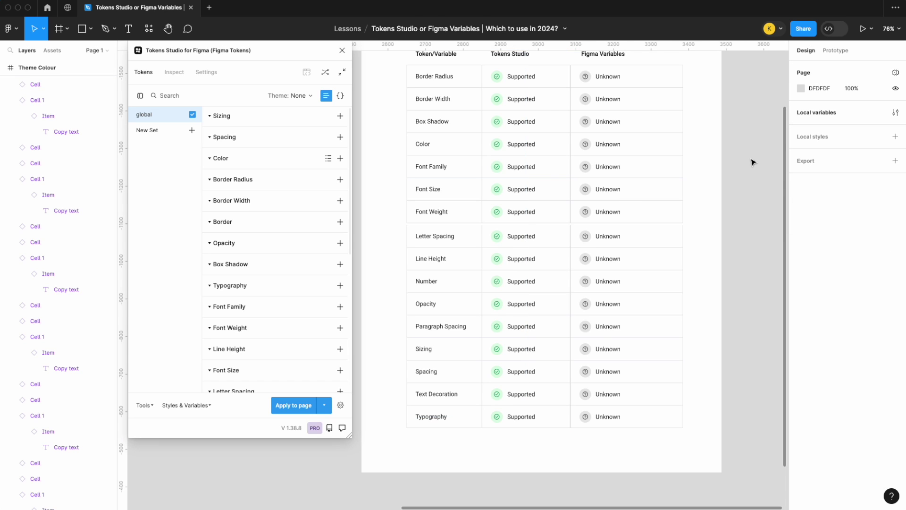
key("shift+1")
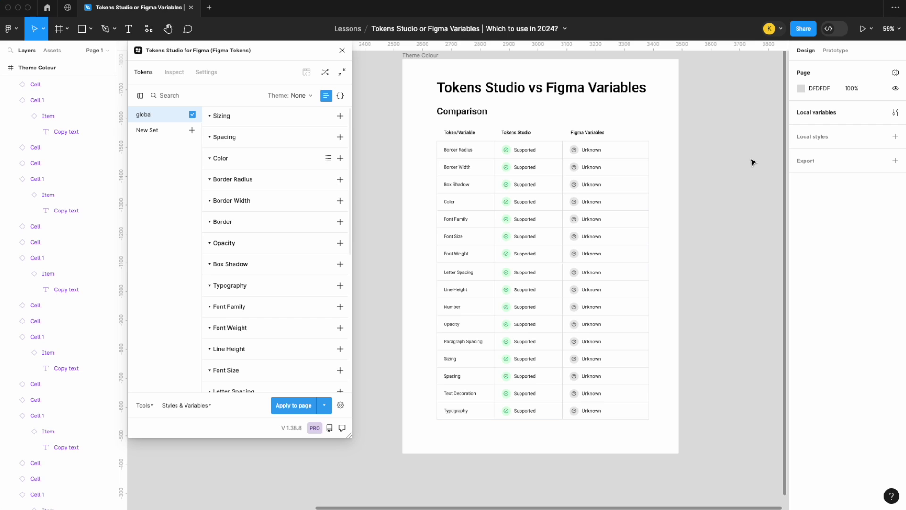
Step: Pan across the comparison table once the Tokens Studio plugin window is closed
scroll(708, 151, "right", 2)
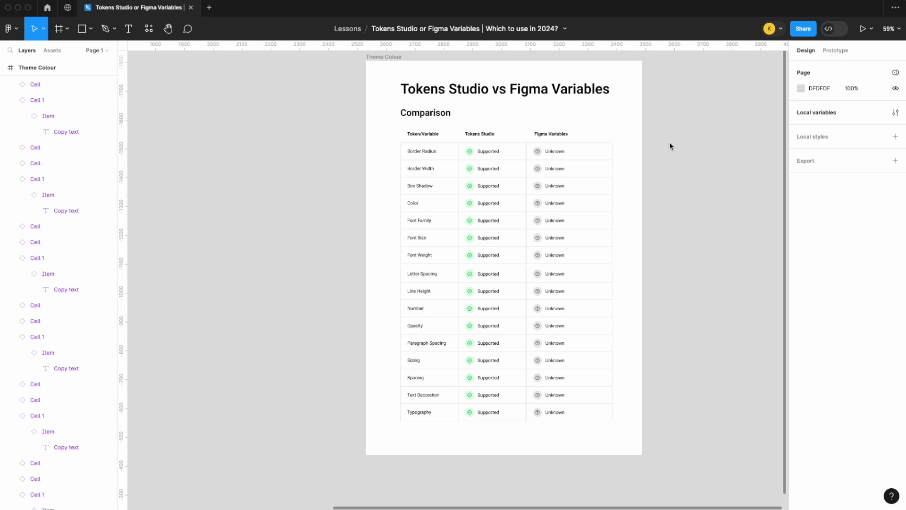
Step: Enter text editing on the Figma Variables header with the caret at its end
double_click(563, 137)
key("Escape")
key("Escape")
key("Return")
key("Escape")
double_click(575, 136)
left_click(569, 134)
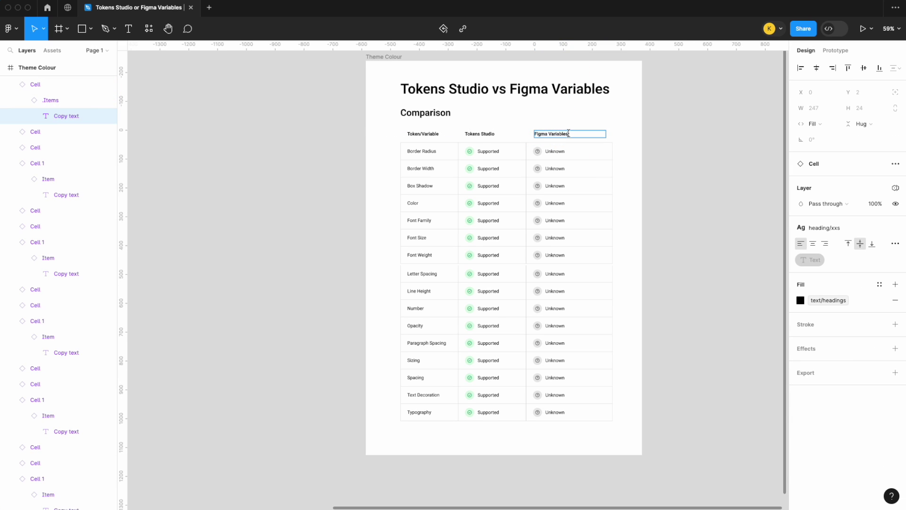
Step: Append ' - June 2023' to the header and exit editing
type("-")
scroll(590, 133, "up", 5)
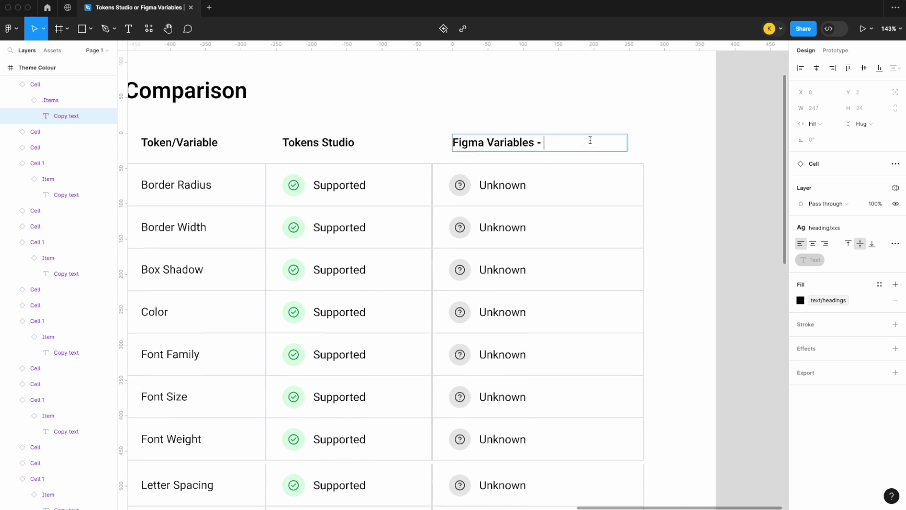
type("June 2023")
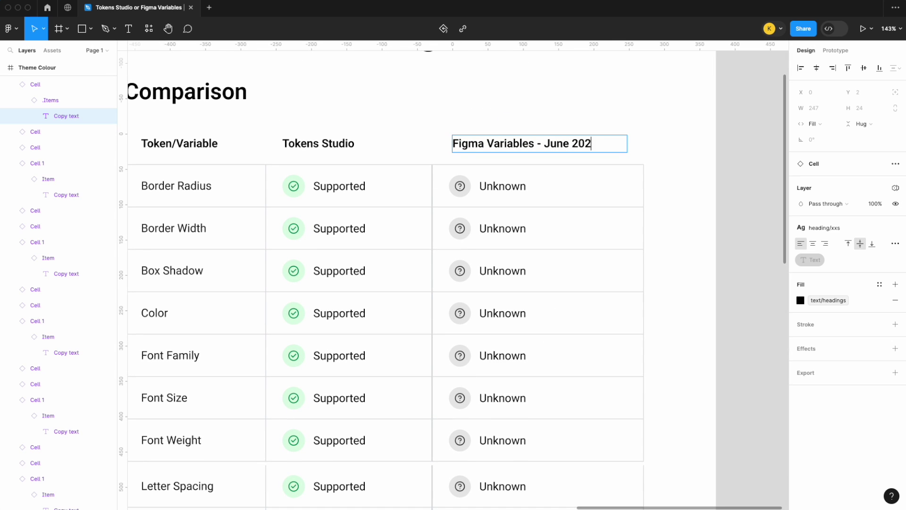
key("Escape")
scroll(689, 179, "down", 5)
key("Escape")
scroll(692, 181, "down", 3)
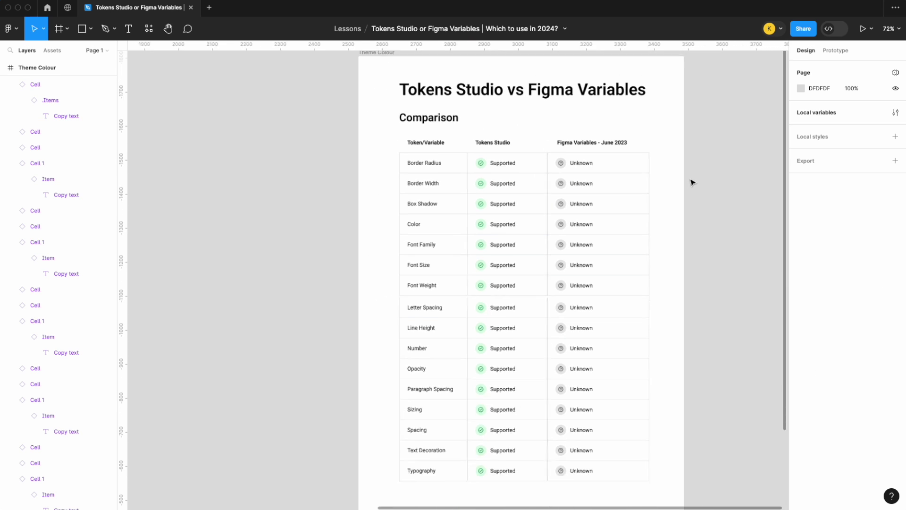
scroll(692, 182, "right", 2)
scroll(692, 182, "up", 1)
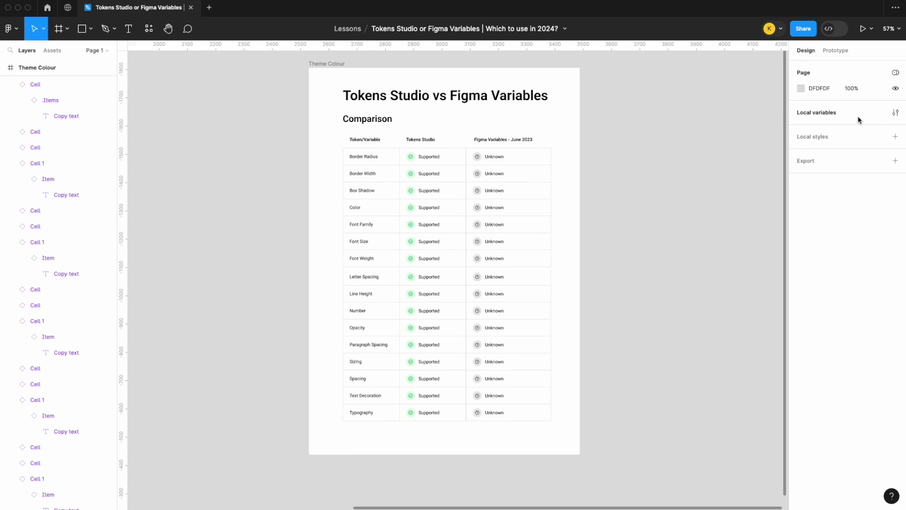
Step: Open Local variables, switch the collection from mapped to brand, and show its radius group
left_click(893, 114)
scroll(606, 300, "right", 5)
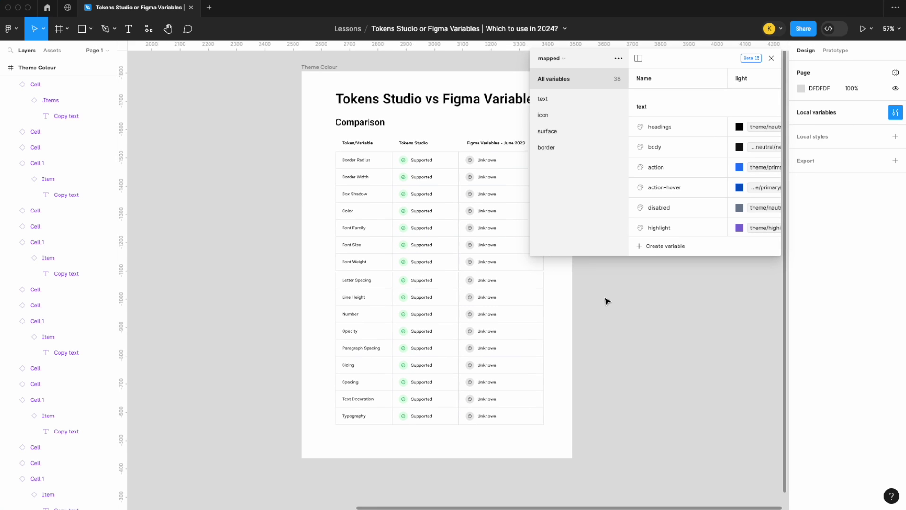
left_click(564, 60)
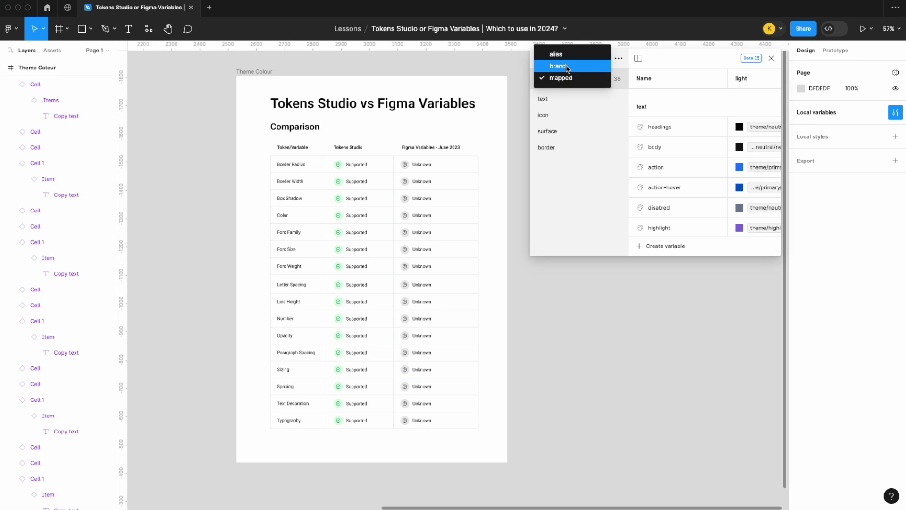
left_click(567, 68)
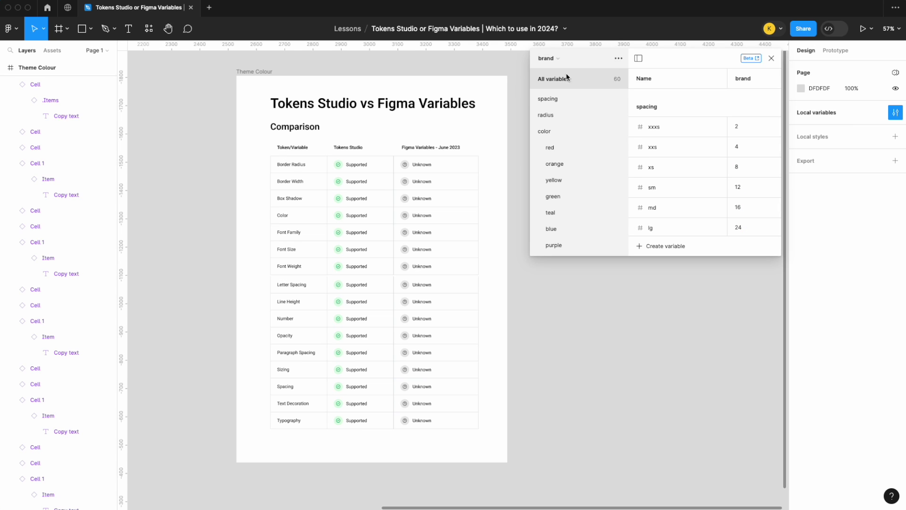
scroll(430, 177, "up", 5, "ctrl")
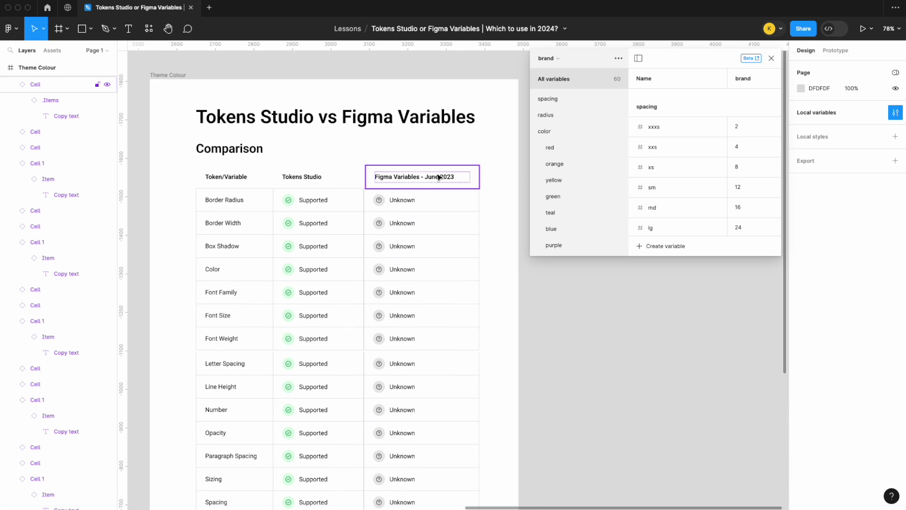
scroll(438, 177, "left", 2)
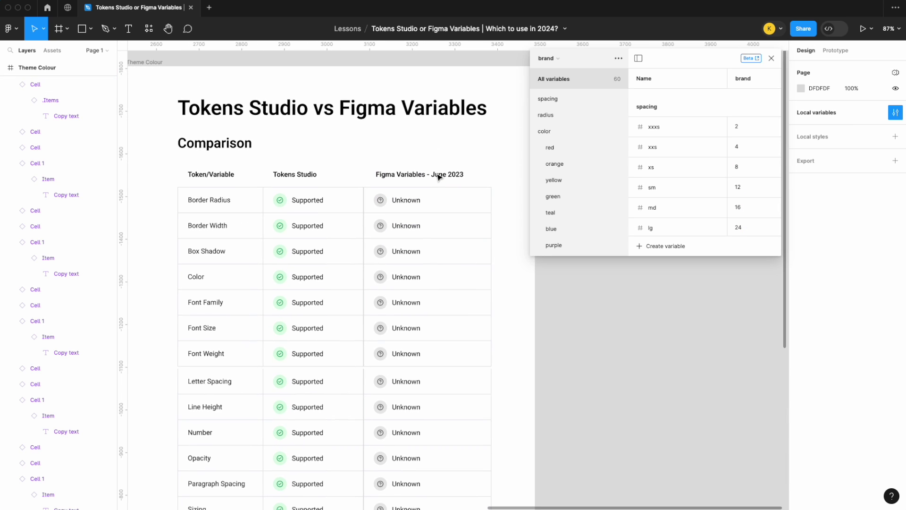
left_click(548, 115)
Step: Set the June 2023 Border Radius cell to Supported
left_click(433, 208)
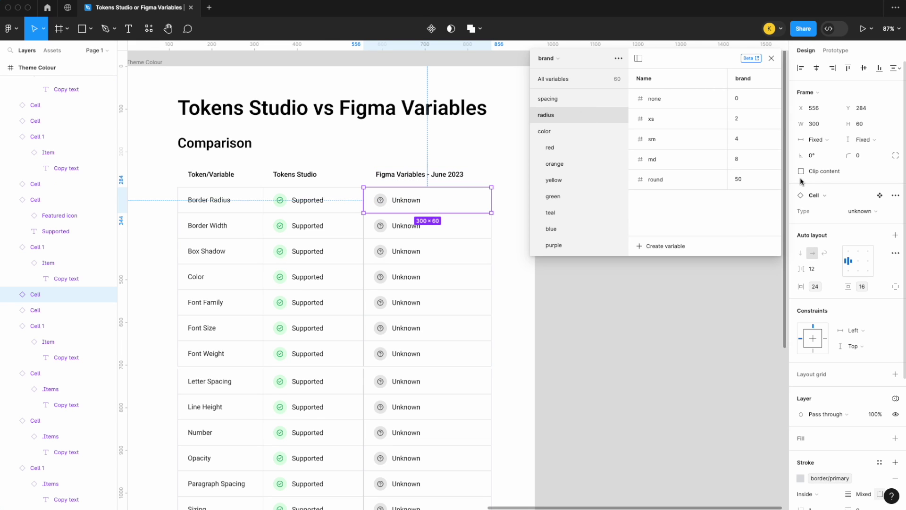
left_click(864, 211)
left_click(858, 187)
scroll(586, 310, "left", 2)
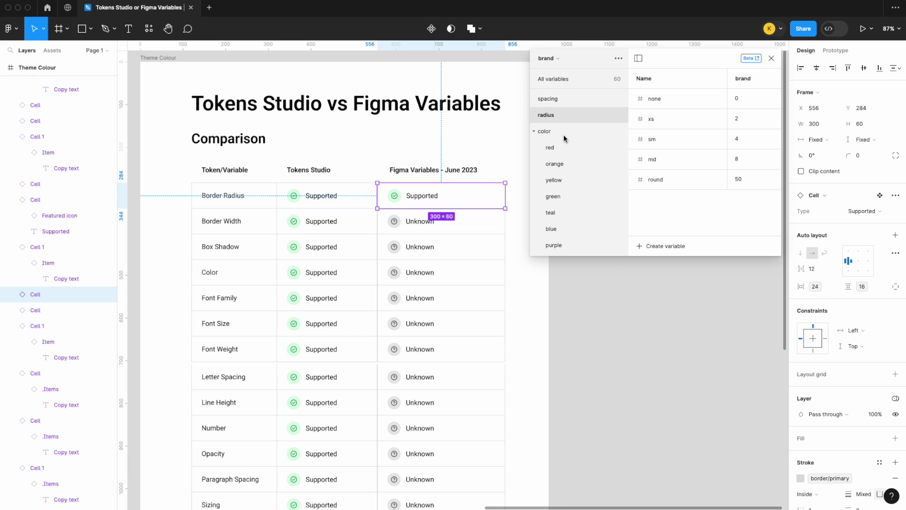
scroll(564, 138, "down", 4)
scroll(565, 138, "up", 4)
Step: Switch the variables collection to alias, then mapped, and show its border variables
left_click(556, 59)
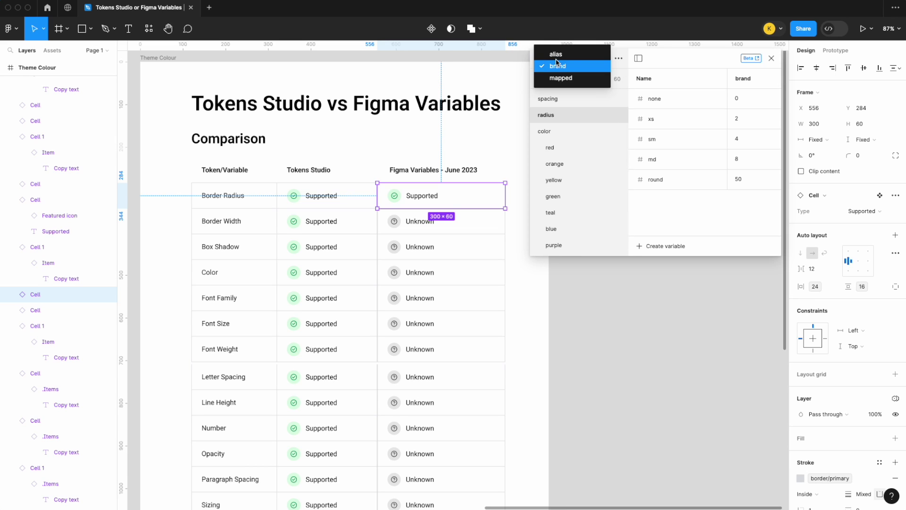
left_click(562, 55)
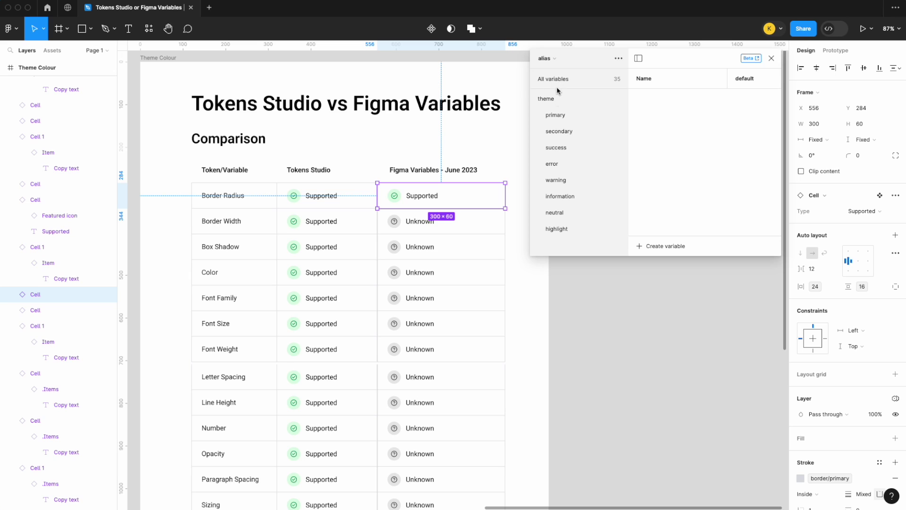
left_click(550, 57)
left_click(555, 83)
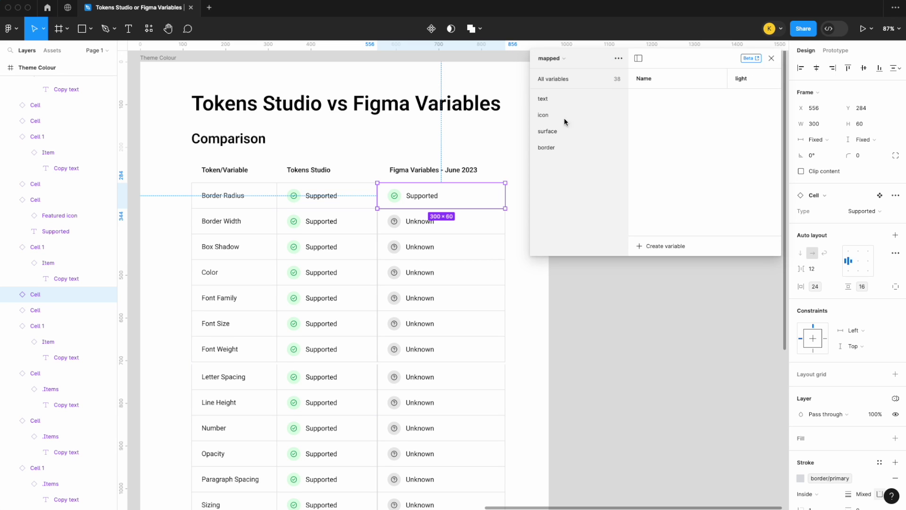
left_click(555, 150)
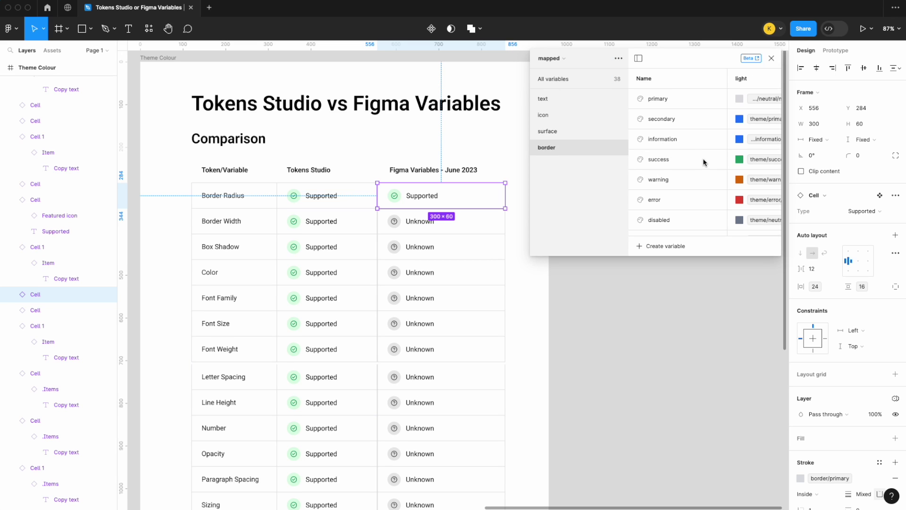
scroll(703, 162, "down", 3)
scroll(703, 162, "up", 3)
left_click(460, 227)
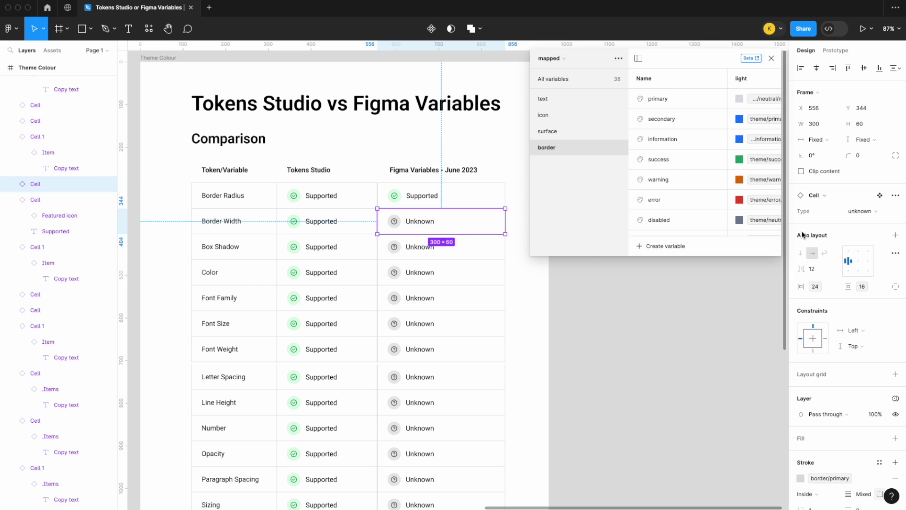
Step: Set Border Width to Not Supported and check the brand and alias collections
left_click(866, 211)
left_click(867, 200)
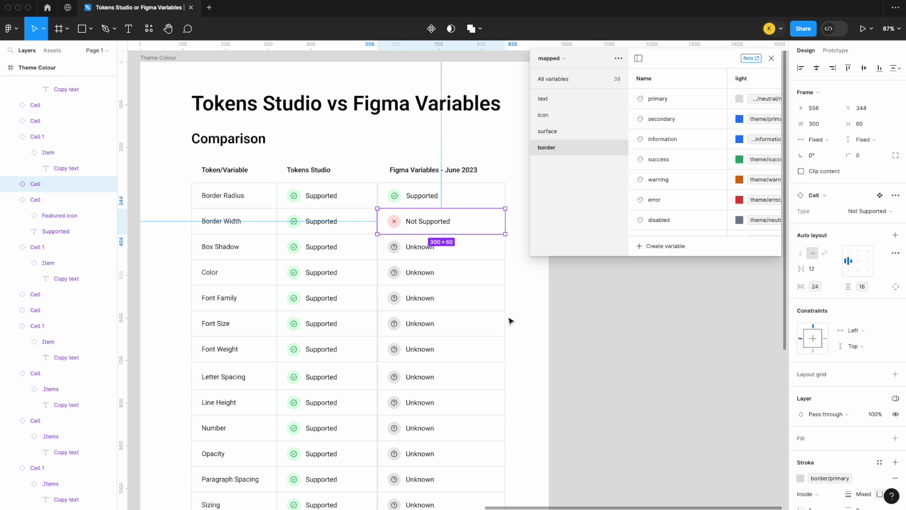
left_click(571, 58)
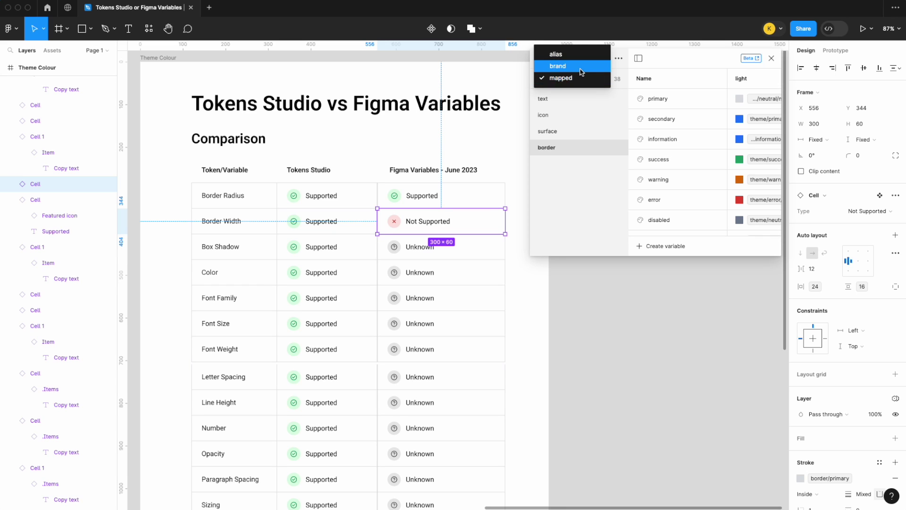
left_click(570, 67)
scroll(583, 133, "down", 1)
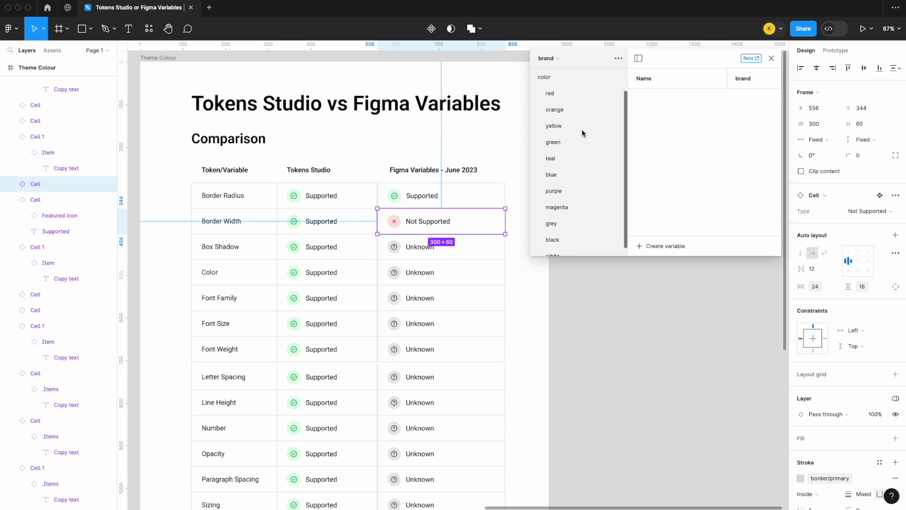
scroll(582, 133, "up", 3)
left_click(560, 61)
left_click(558, 54)
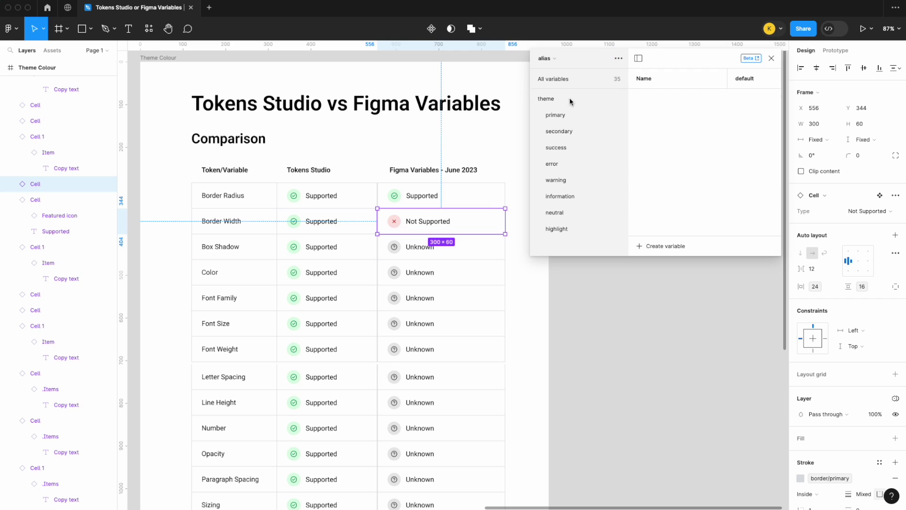
Step: Set Box Shadow to Not Supported and Color to Supported in the June 2023 column
key("Tab")
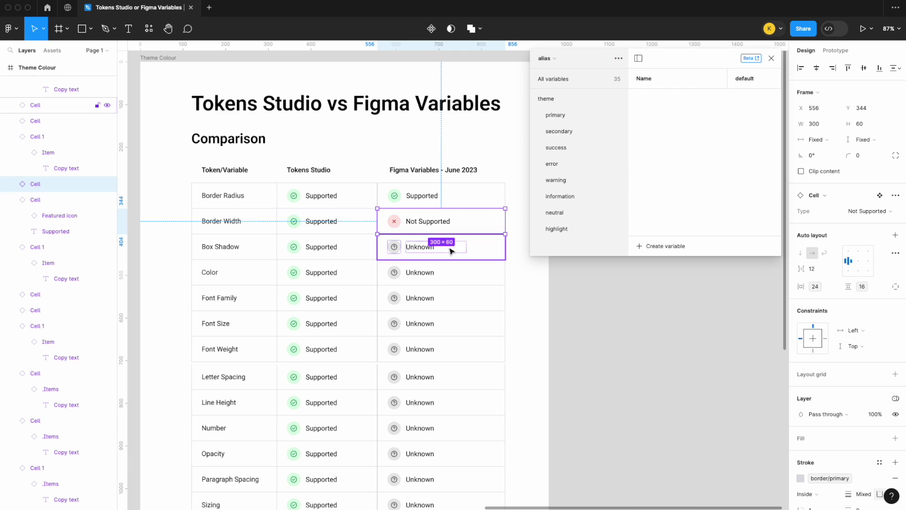
left_click(873, 213)
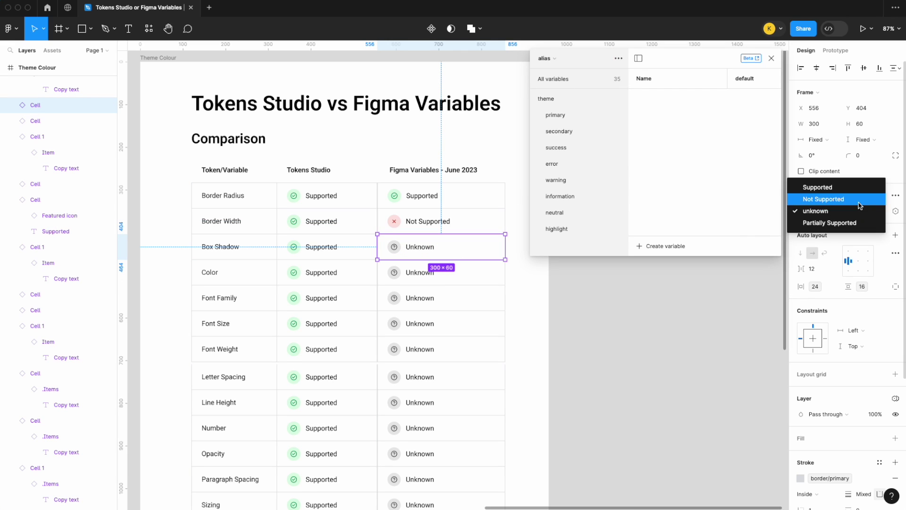
left_click(866, 196)
left_click(467, 271)
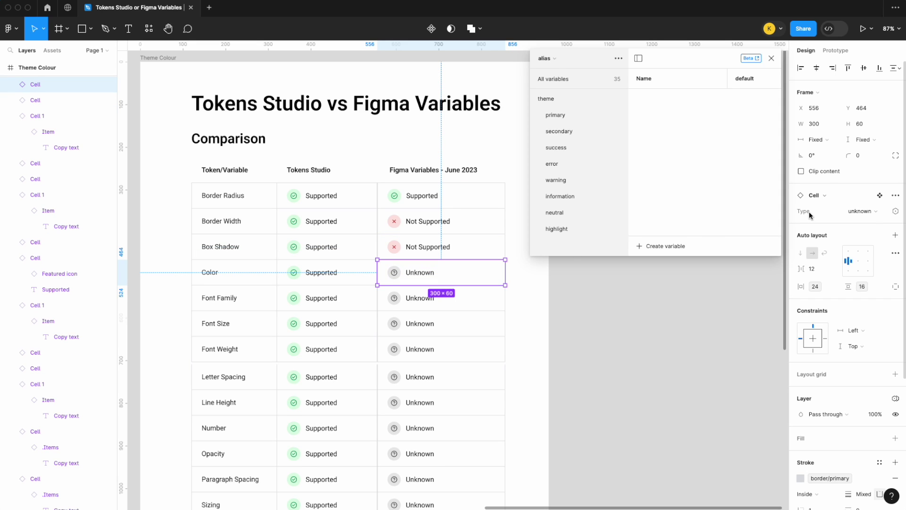
left_click(866, 213)
left_click(830, 187)
scroll(616, 303, "down", 1)
scroll(616, 302, "right", 1)
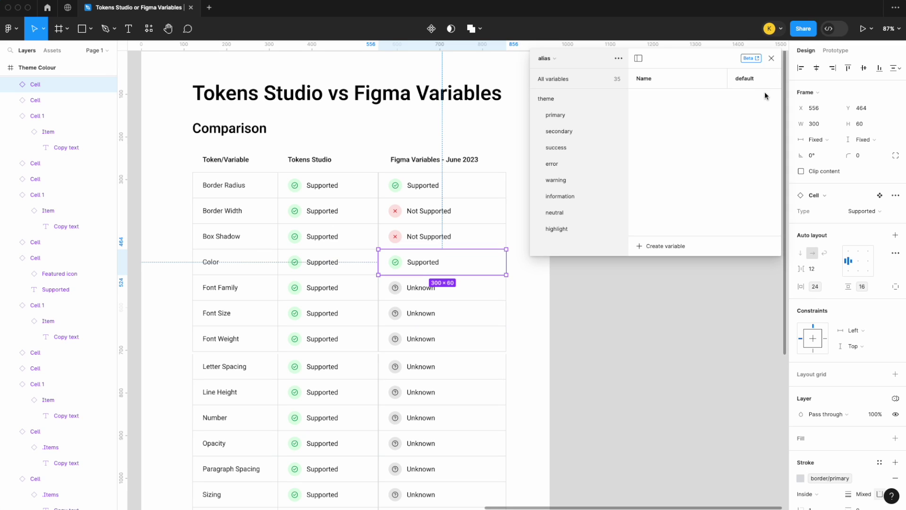
Step: Add a text box reading '10' on the canvas beside the frame
left_click(771, 58)
left_click(680, 163)
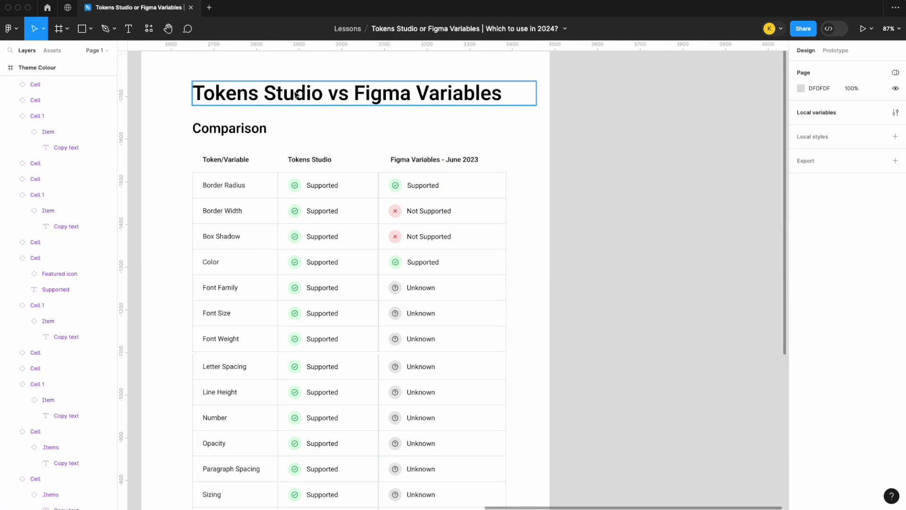
left_click(128, 29)
left_click_drag(603, 146, 646, 172)
type("10")
left_click(657, 234)
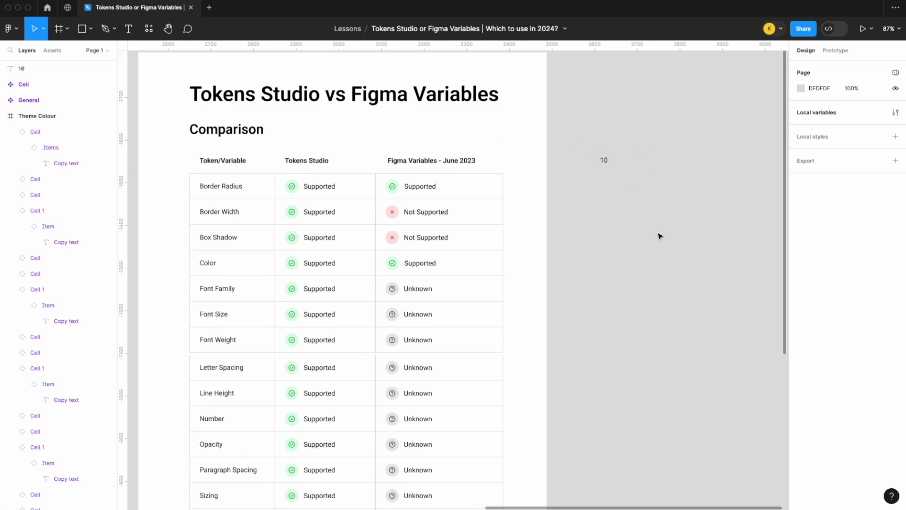
Step: Create a string variable named value with a default of 25
left_click(890, 113)
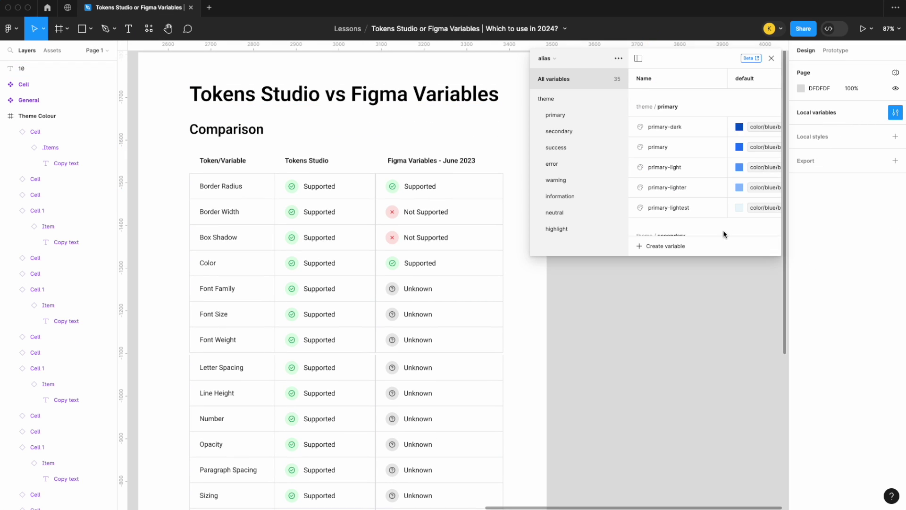
left_click(673, 246)
left_click(670, 291)
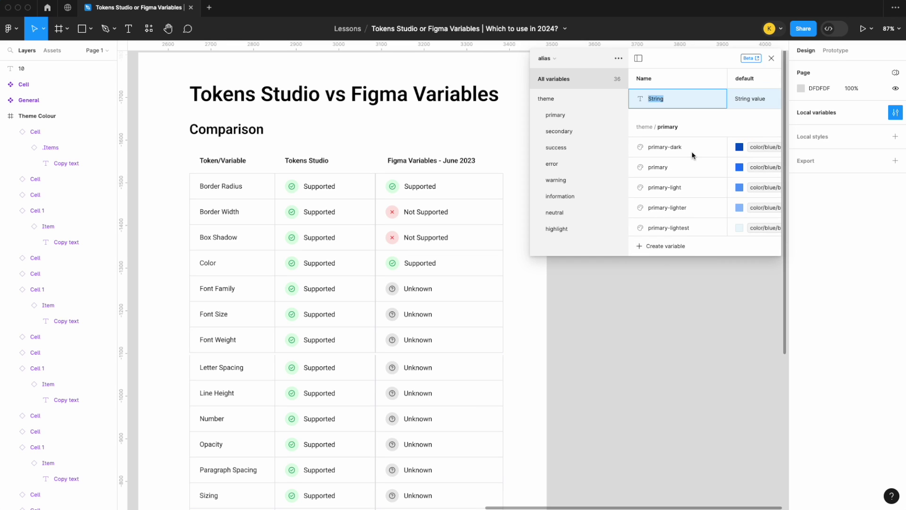
type("value")
left_click(766, 103)
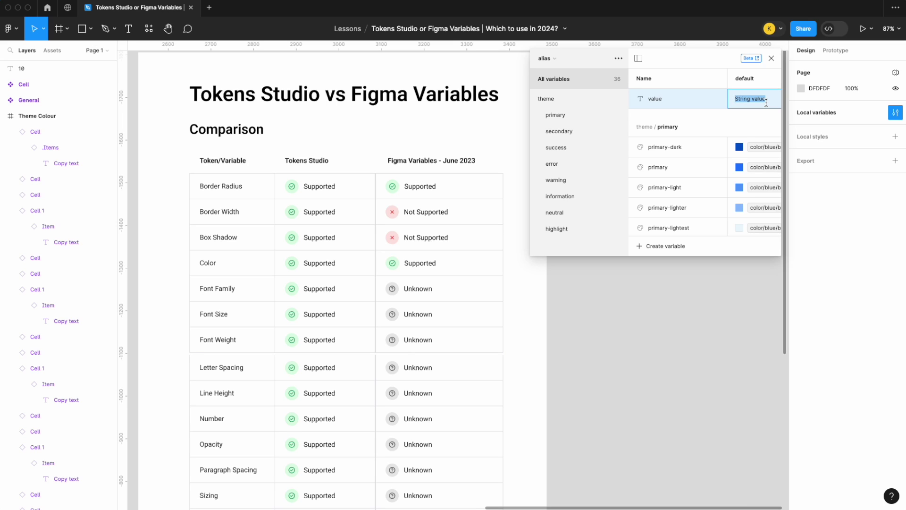
type("25")
key("Return")
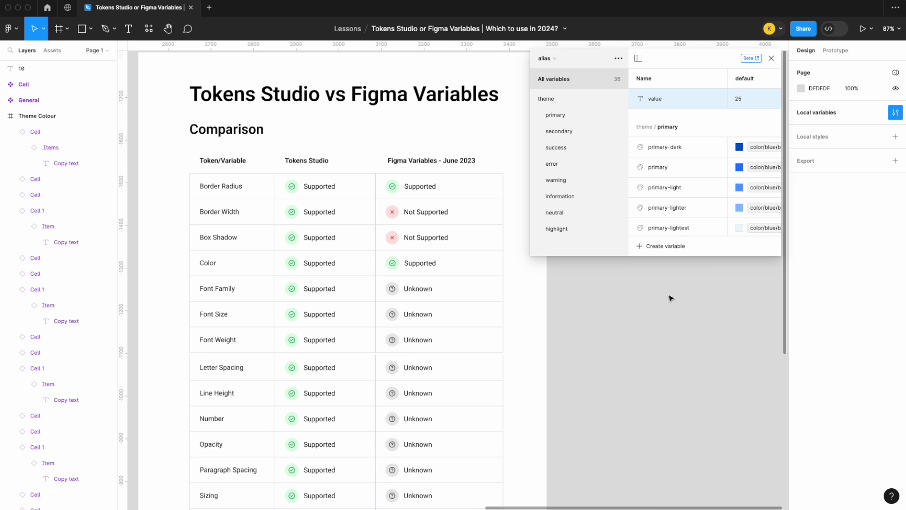
Step: Return to the 10 text on the canvas and select it
scroll(671, 298, "up", 2)
scroll(671, 299, "right", 2)
scroll(614, 293, "right", 3)
scroll(614, 293, "up", 1)
scroll(468, 254, "up", 3)
left_click(444, 238)
Step: Bind the 10 text to the value variable so it reads 25
left_click(444, 237)
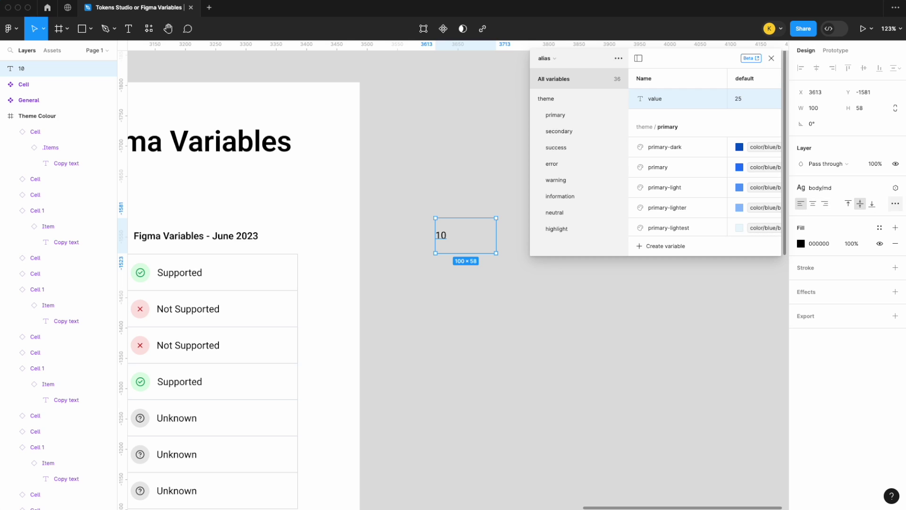
left_click(896, 188)
left_click(844, 265)
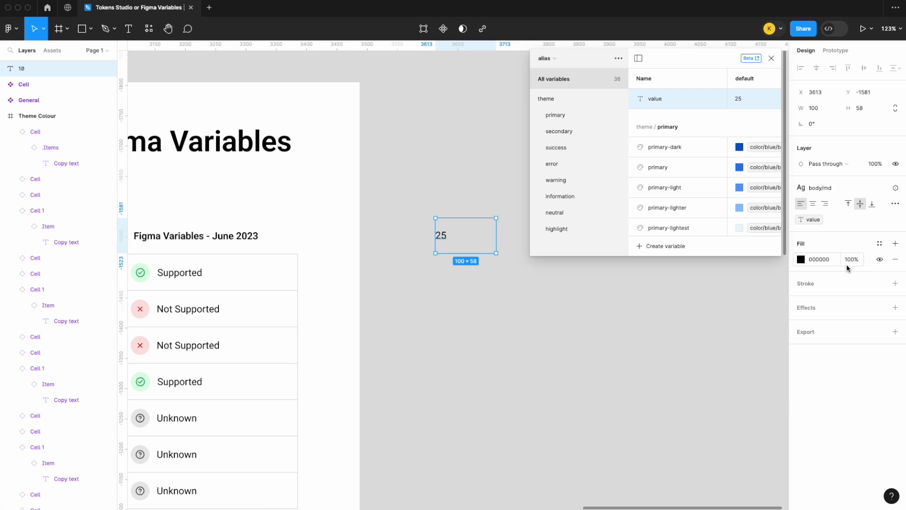
left_click(475, 296)
Step: Delete the value variable and close the variables list
scroll(475, 296, "down", 5)
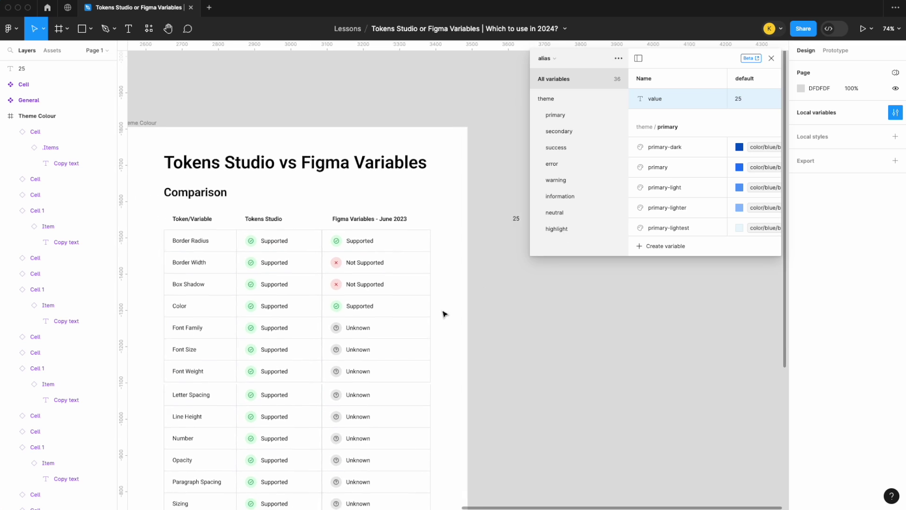
right_click(676, 107)
left_click(704, 146)
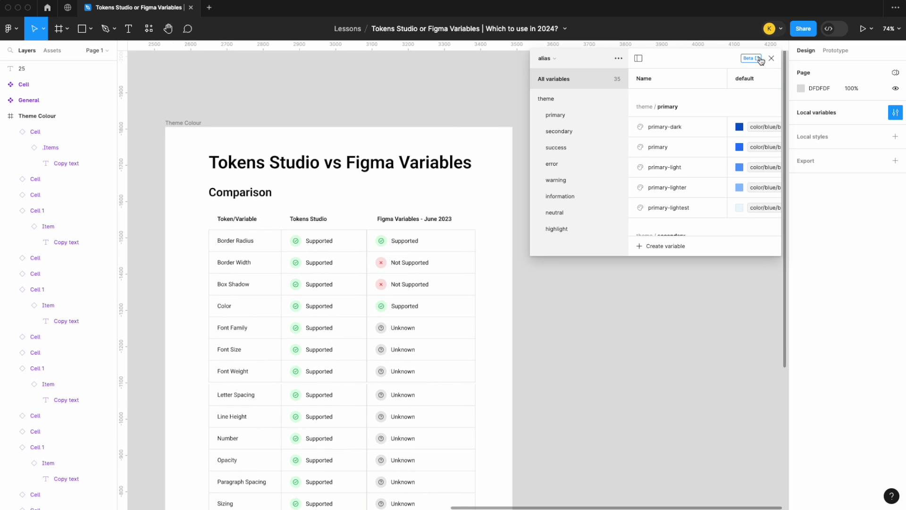
left_click(771, 58)
scroll(579, 239, "down", 2)
scroll(578, 239, "left", 1)
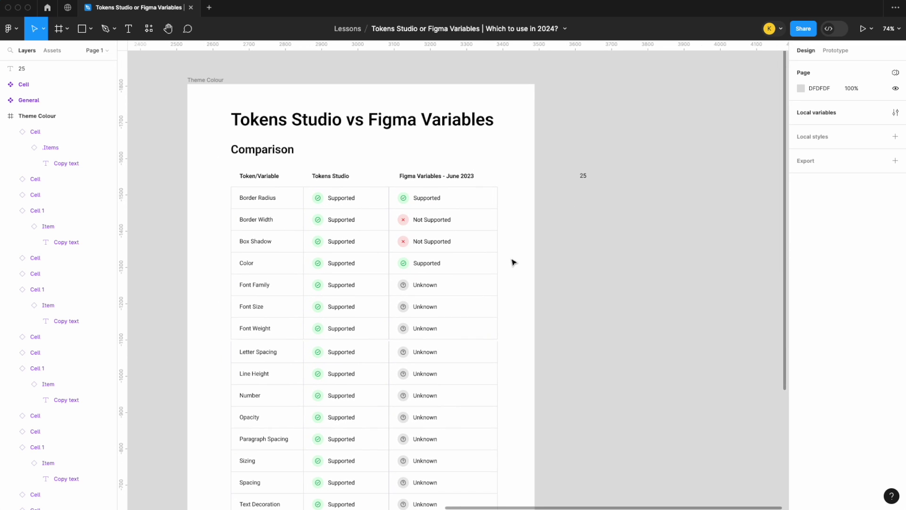
scroll(514, 262, "down", 2)
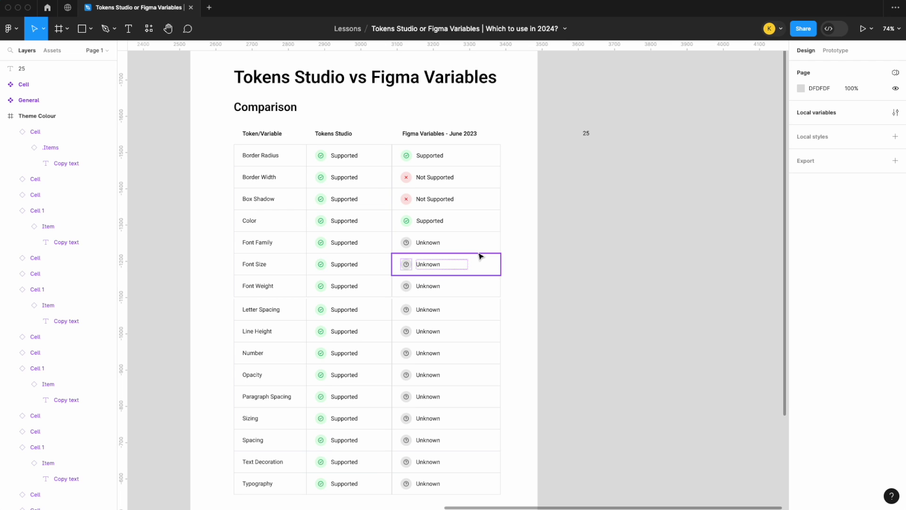
Step: Mark June 2023 Font Family, Size, Weight, Letter Spacing, Line Height, Paragraph Spacing, Text Decoration, Typography Not Supported
scroll(471, 254, "up", 2)
left_click(461, 244)
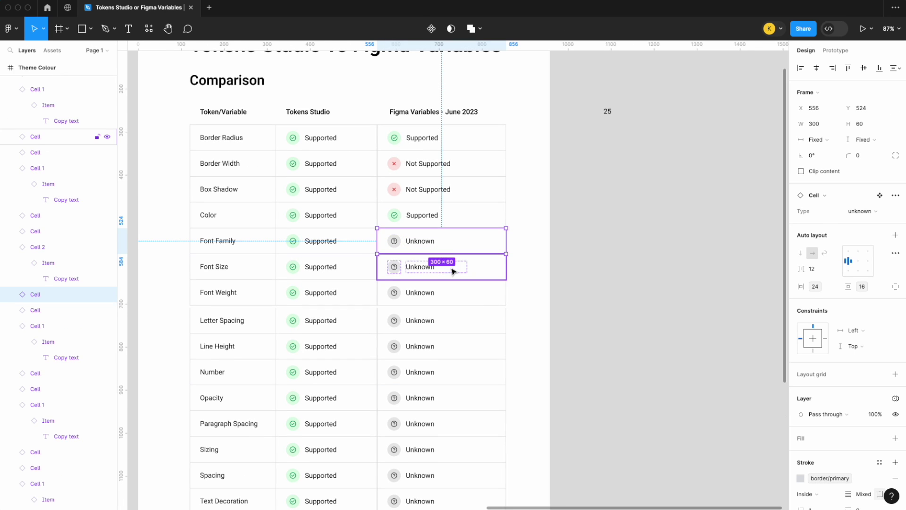
left_click(452, 269, "shift")
left_click(452, 294, "shift")
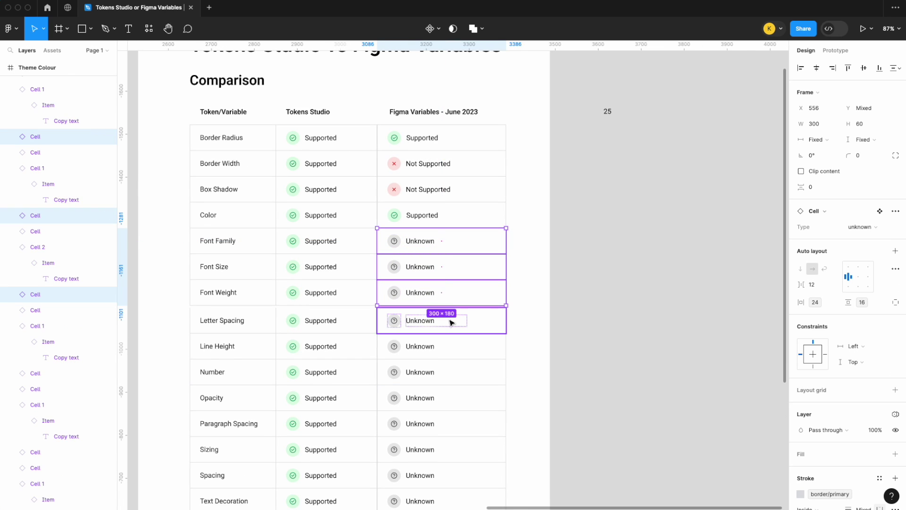
scroll(452, 323, "down", 2)
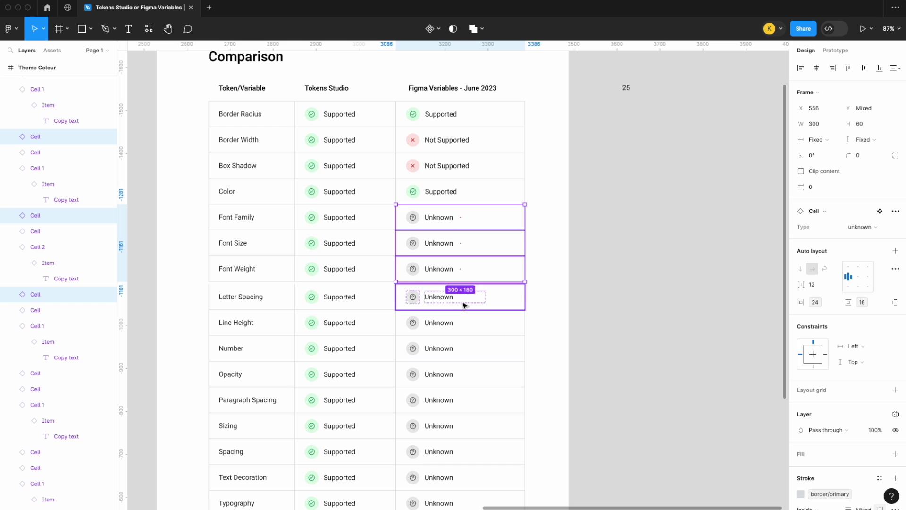
left_click(465, 305, "shift")
left_click(455, 329, "shift")
scroll(456, 330, "down", 3)
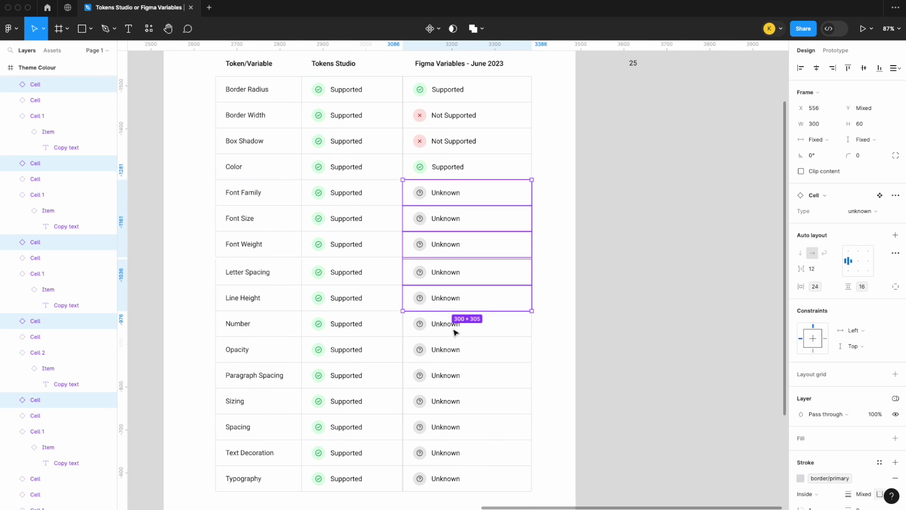
left_click(451, 373, "shift")
scroll(450, 373, "down", 2)
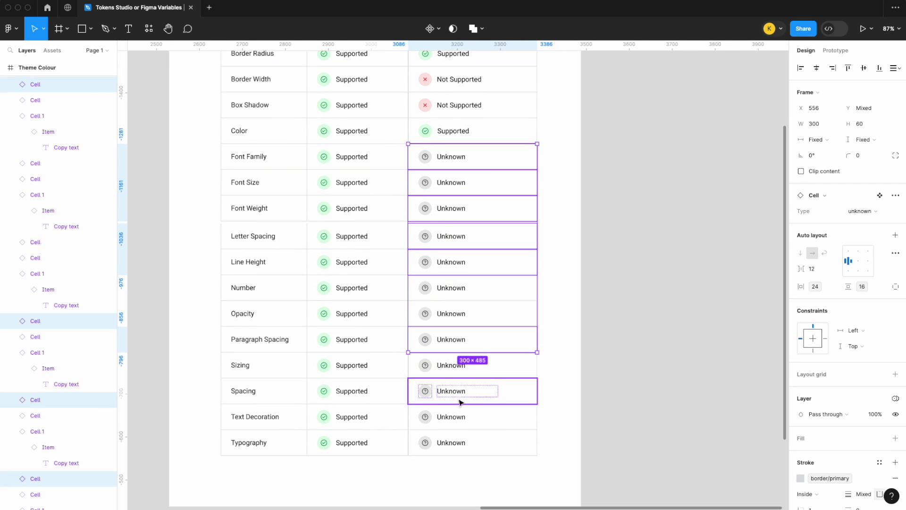
left_click(457, 417, "shift")
left_click(457, 445, "shift")
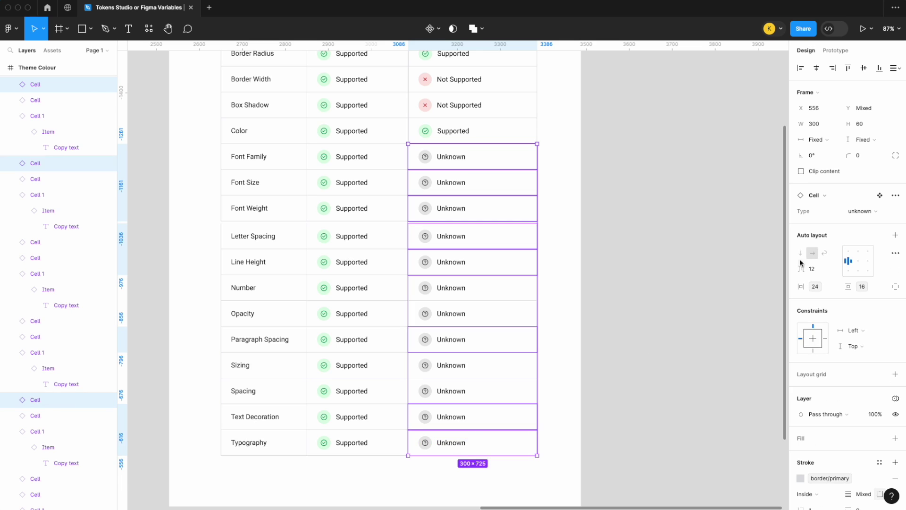
left_click(861, 211)
left_click(856, 199)
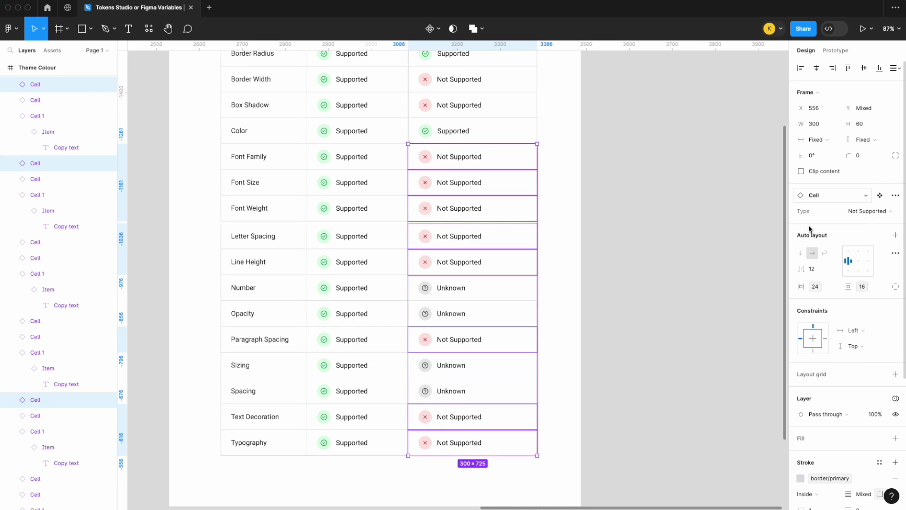
Step: Mark the June 2023 Number cell Supported, then reopen the local variables
scroll(628, 282, "up", 1)
scroll(627, 281, "down", 2)
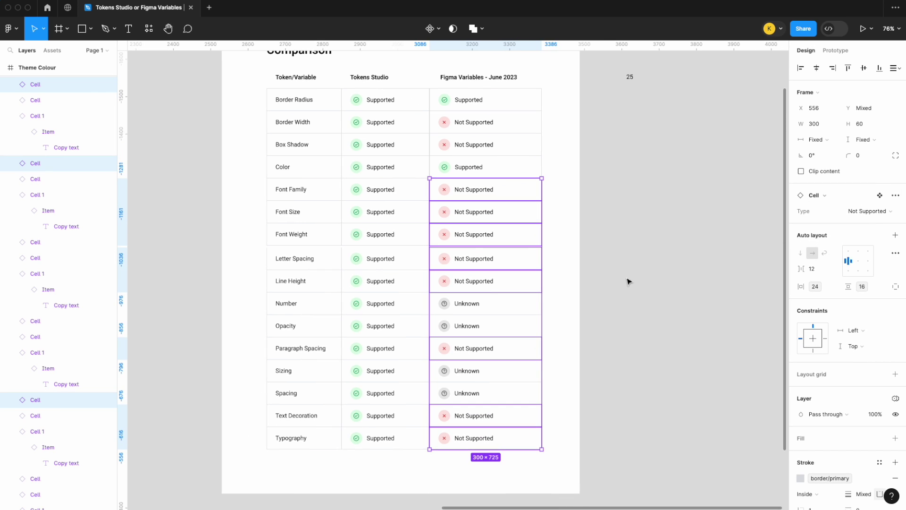
left_click(627, 284)
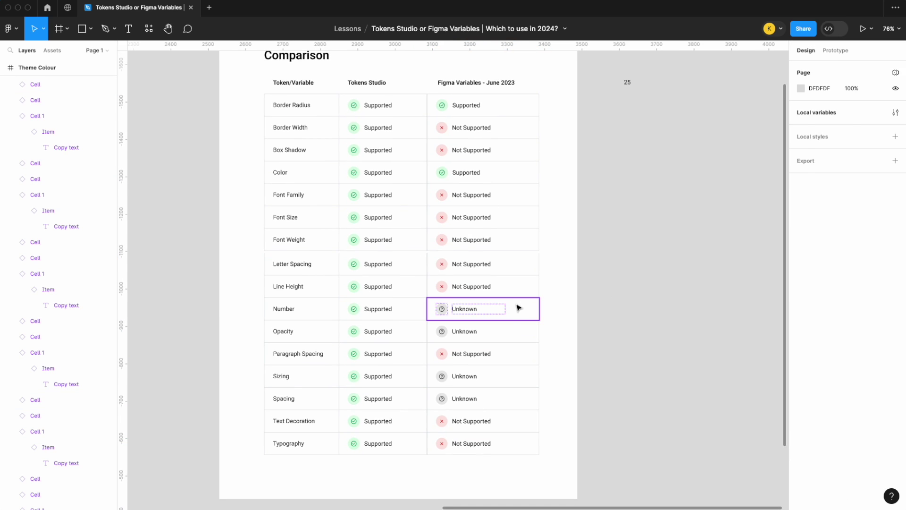
left_click(472, 308)
left_click(861, 211)
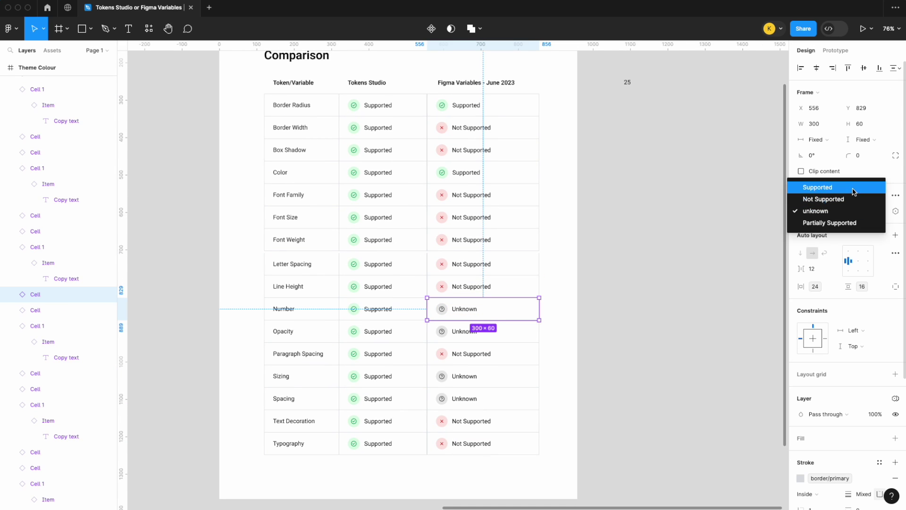
left_click(854, 185)
left_click(666, 249)
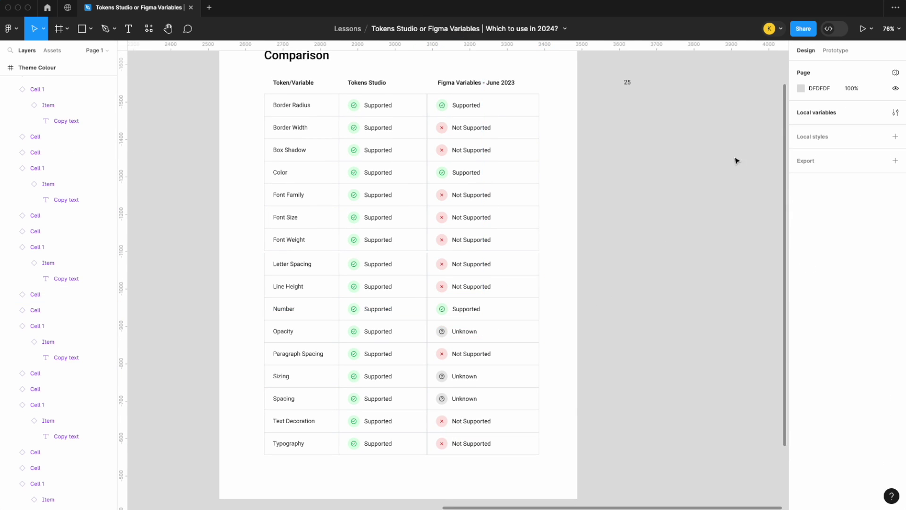
left_click(896, 112)
left_click(547, 59)
Step: Switch through the brand, alias and mapped variable collections
left_click(573, 81)
scroll(590, 158, "down", 3)
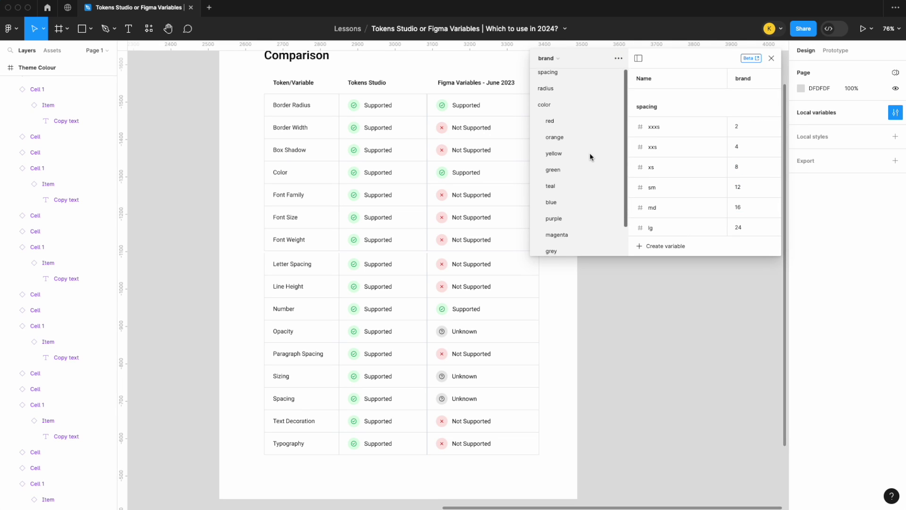
scroll(578, 112, "up", 3)
left_click(547, 58)
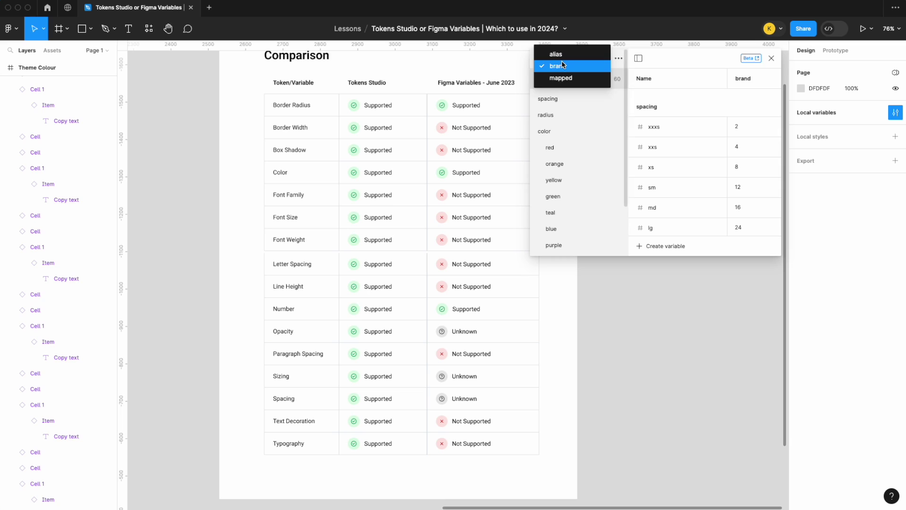
left_click(554, 52)
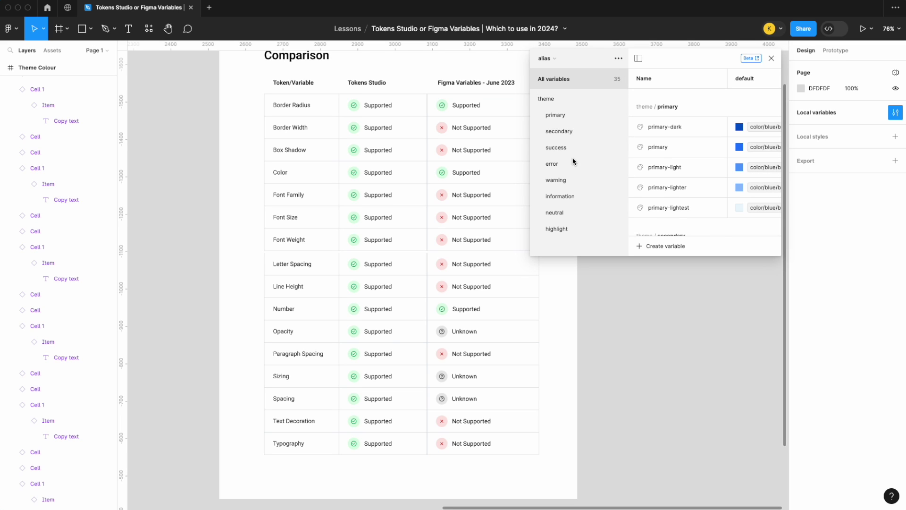
left_click(558, 59)
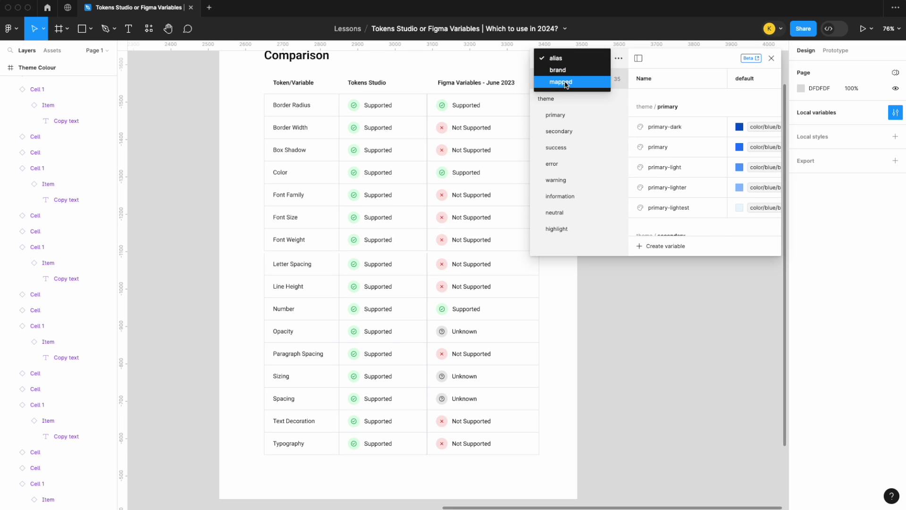
left_click(566, 83)
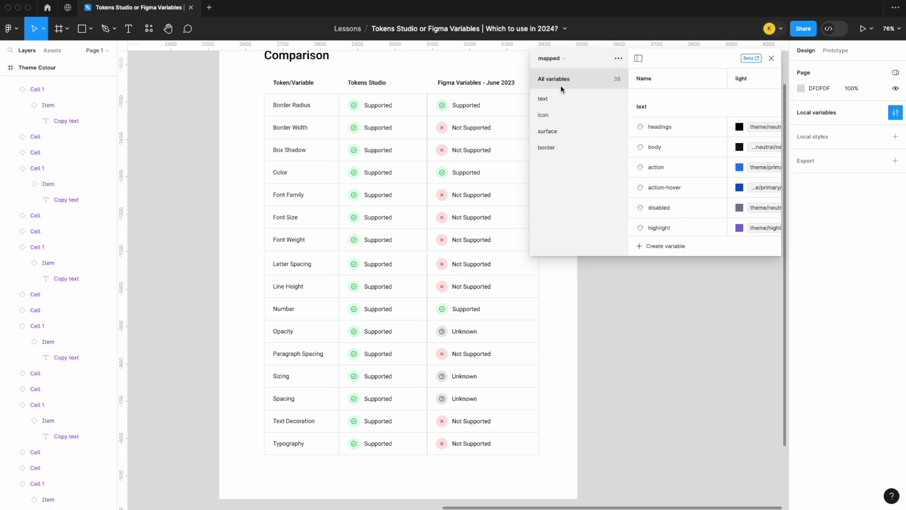
Step: Mark the June 2023 Opacity cell Not Supported
left_click(496, 338)
left_click(867, 208)
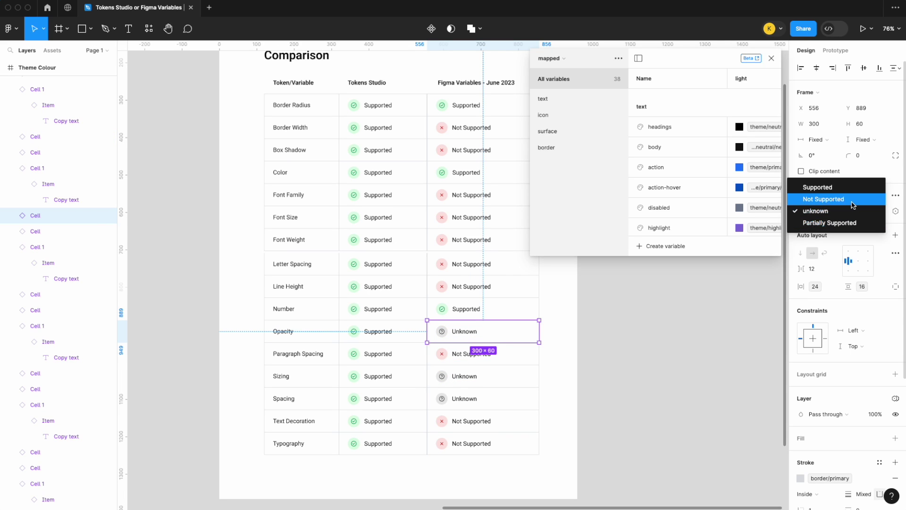
left_click(853, 204)
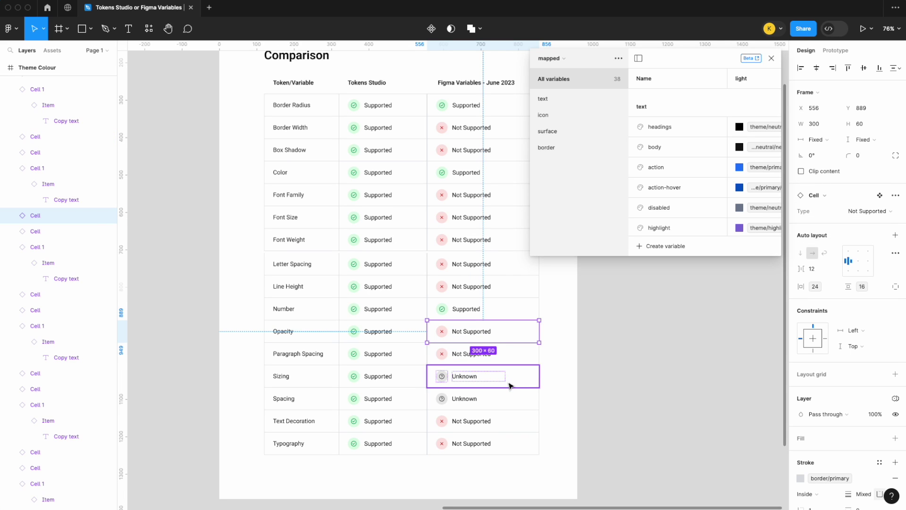
left_click(556, 61)
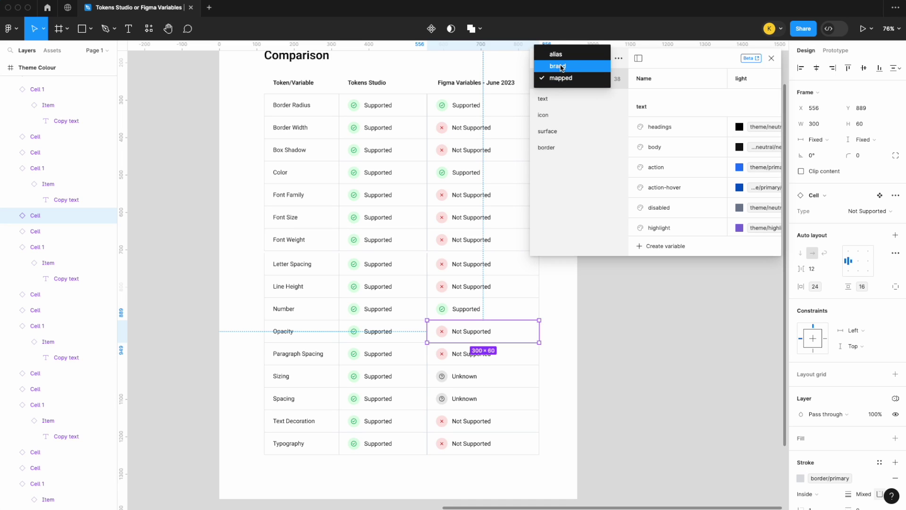
left_click(562, 68)
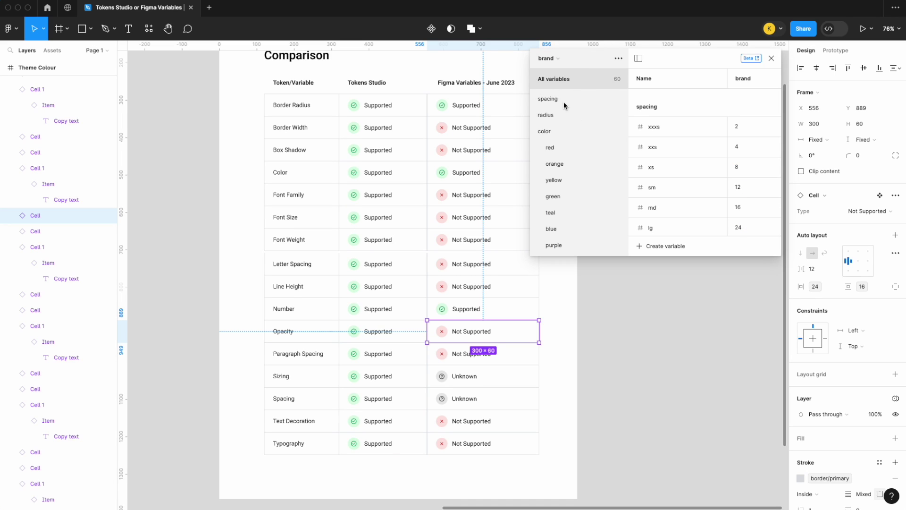
Step: Mark the June 2023 Sizing and Spacing cells Supported and close the variables panel
left_click(486, 377)
left_click(491, 401, "shift")
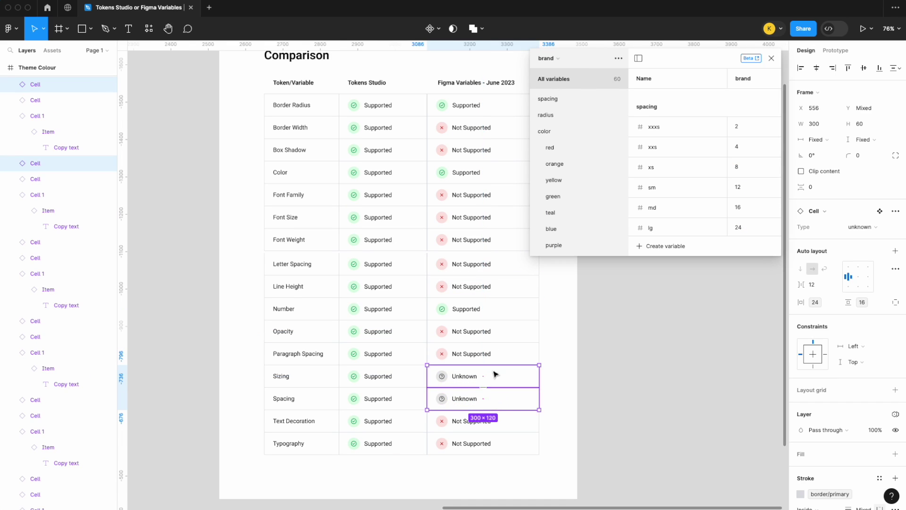
left_click(859, 227)
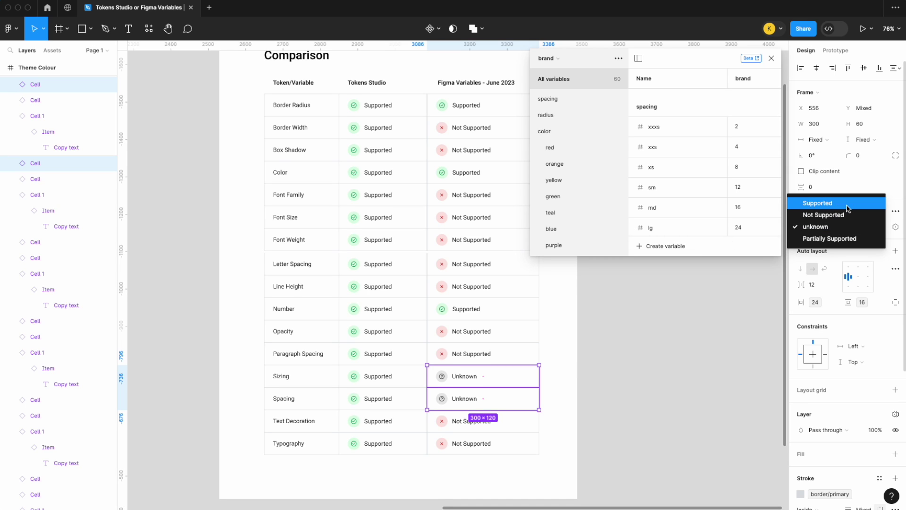
left_click(849, 209)
scroll(676, 345, "up", 1)
scroll(676, 345, "right", 1)
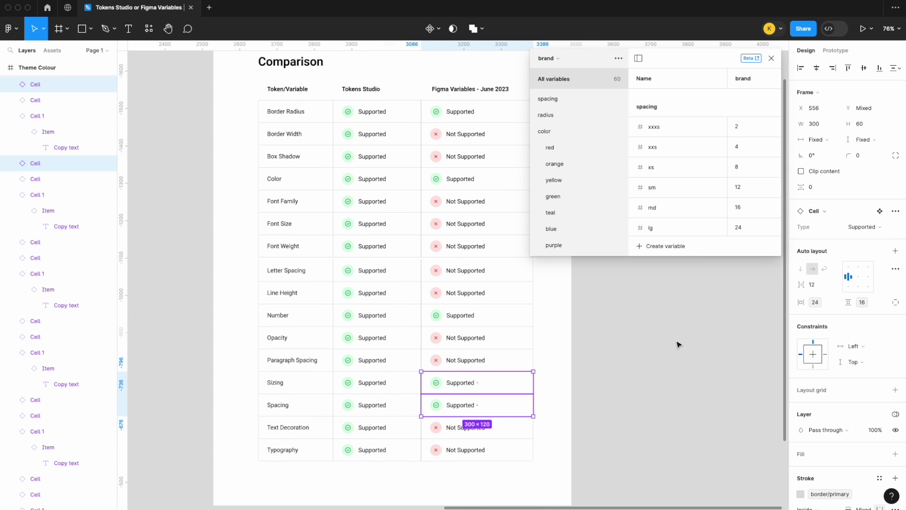
left_click(771, 58)
left_click(678, 158)
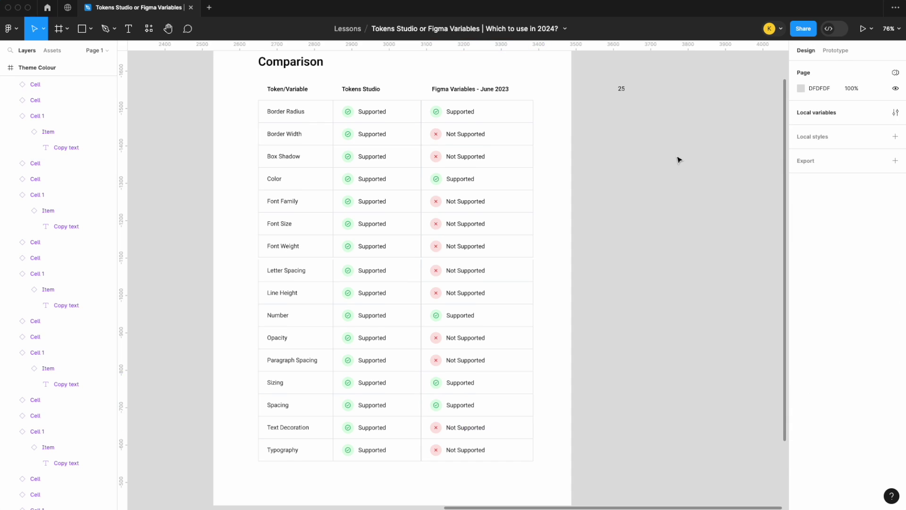
scroll(677, 158, "down", 3)
scroll(677, 160, "up", 2)
scroll(678, 159, "right", 1)
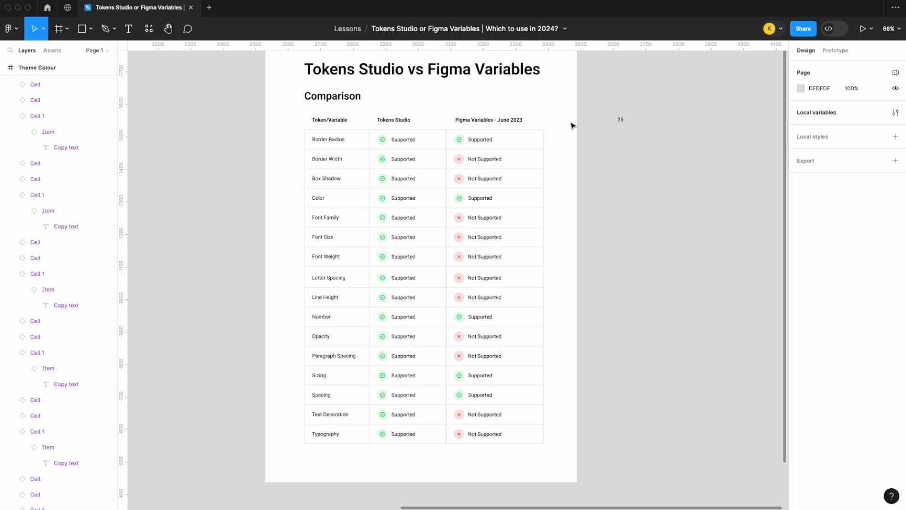
Step: Delete the stray 25 text beside the frame
left_click(620, 120)
key("Delete")
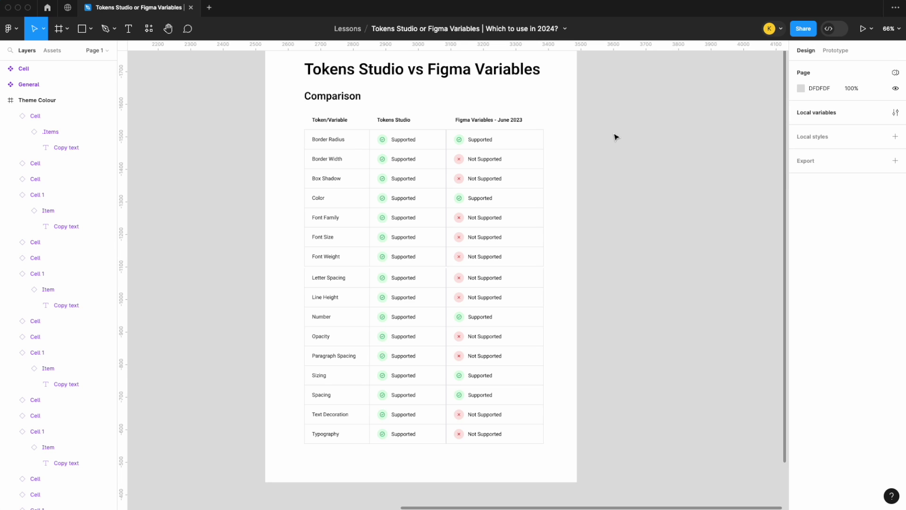
scroll(616, 137, "up", 1)
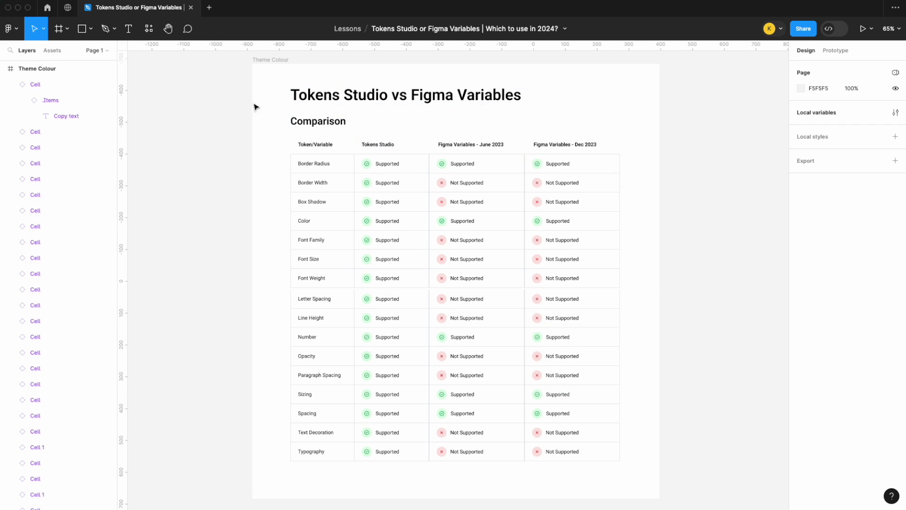
left_click(895, 112)
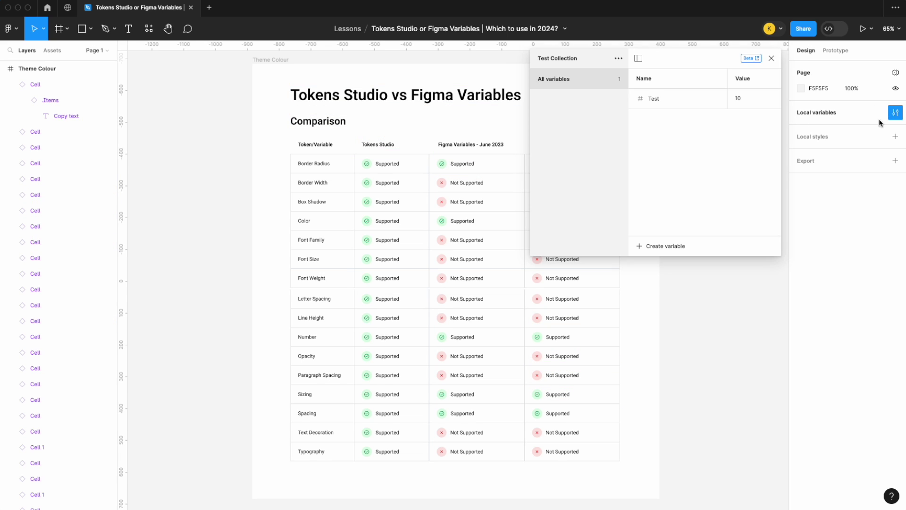
left_click(771, 58)
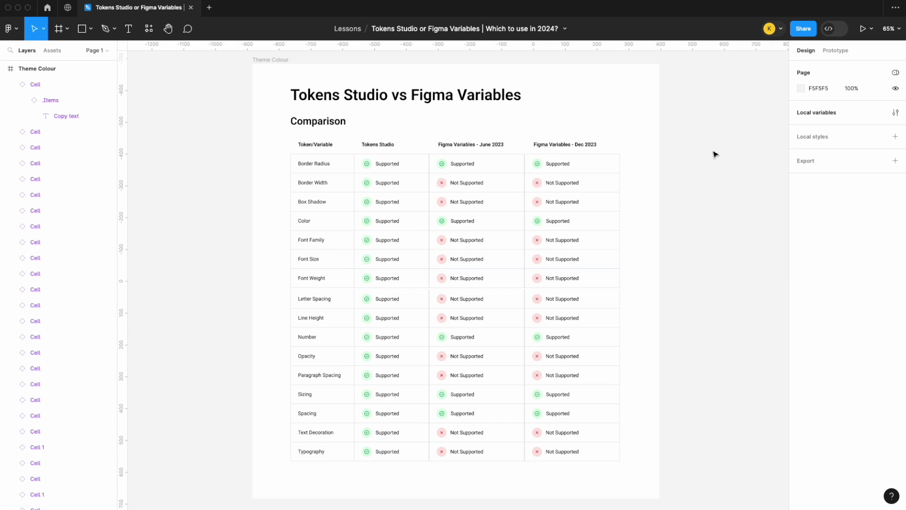
Step: Draw a 281 × 327 rectangle right of the table filled with CF13C8
left_click(82, 29)
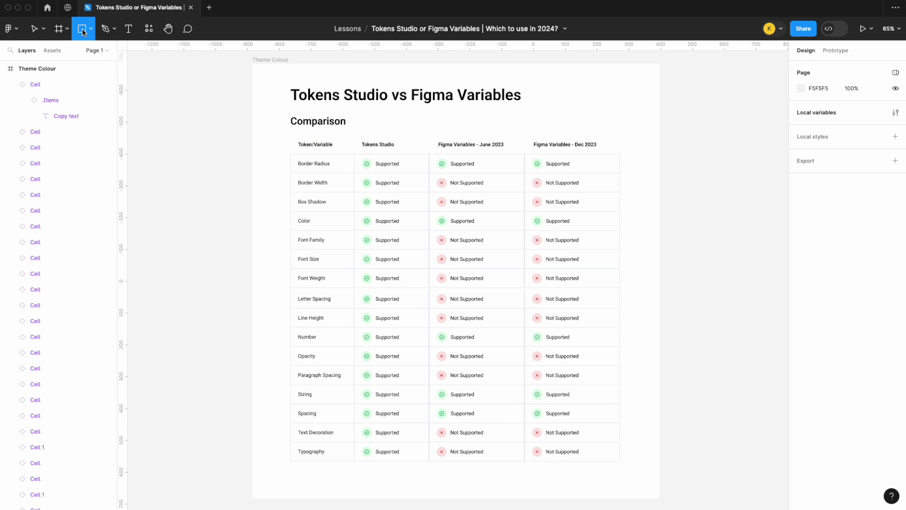
mouse_move(687, 157)
left_mouse_down()
mouse_move(744, 247)
mouse_move(766, 263)
left_mouse_up()
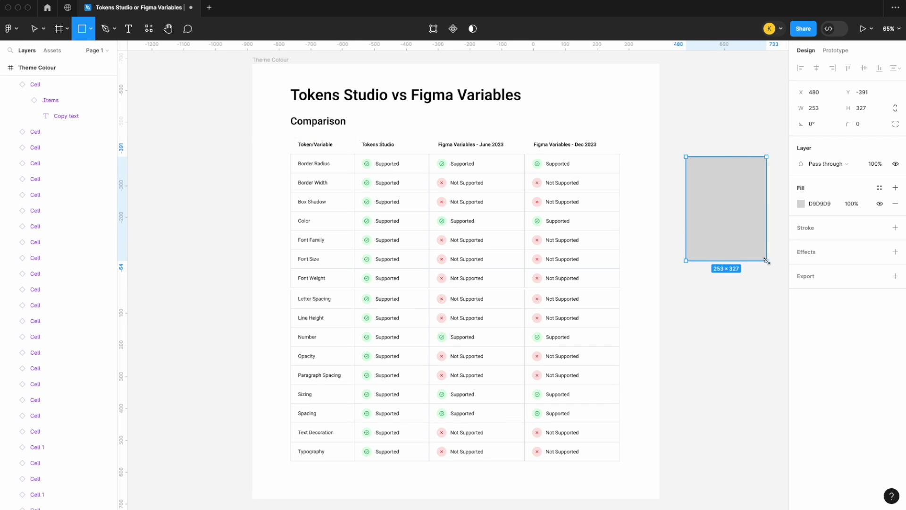
scroll(708, 253, "right", 5)
left_click_drag(657, 224, 666, 223)
left_click(801, 204)
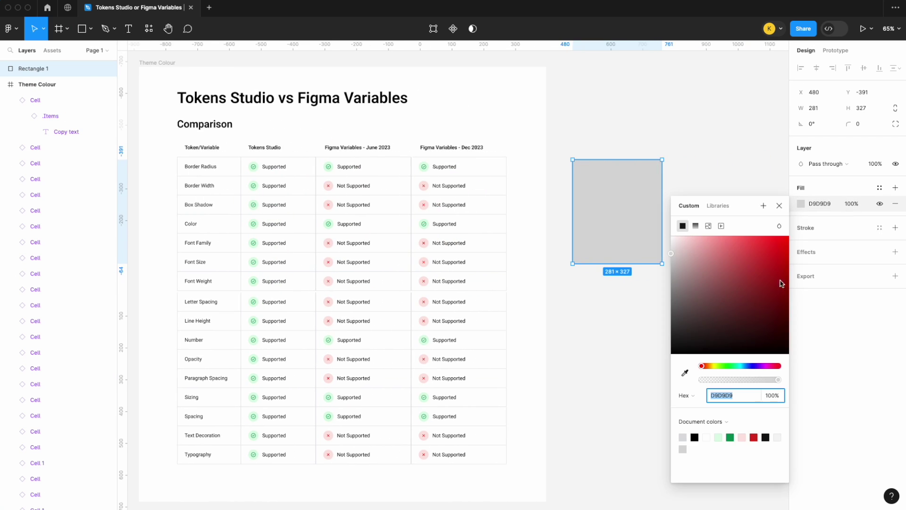
left_click_drag(770, 317, 779, 260)
left_click(780, 206)
scroll(661, 221, "left", 2)
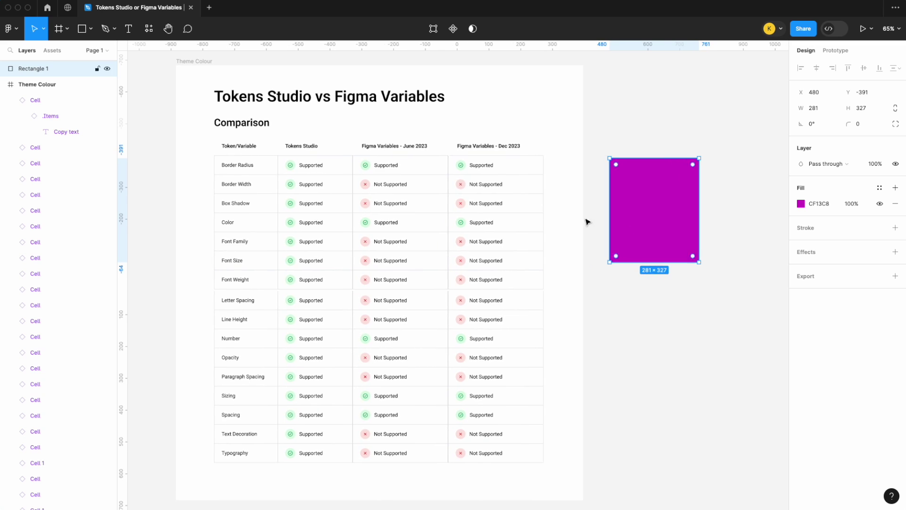
Step: Give the rectangle a black inside stroke with weight bound to the Test variable
left_click(895, 227)
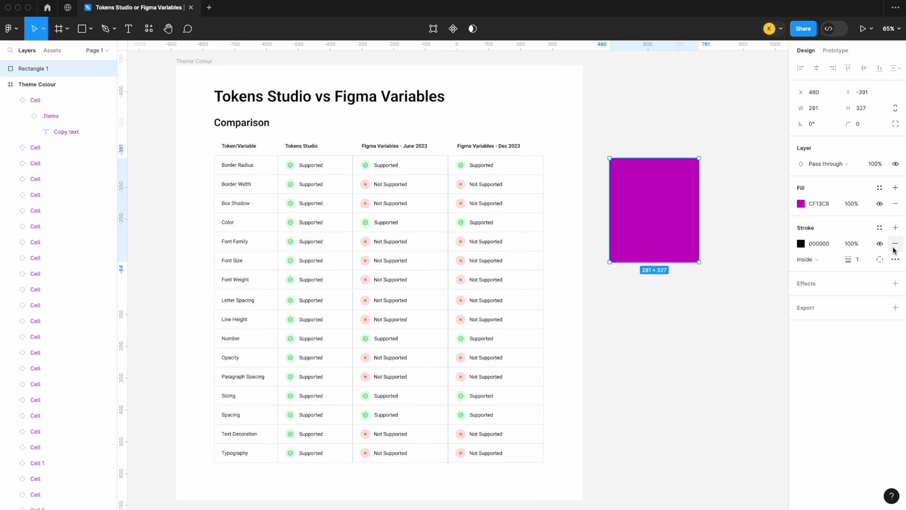
left_click(829, 259)
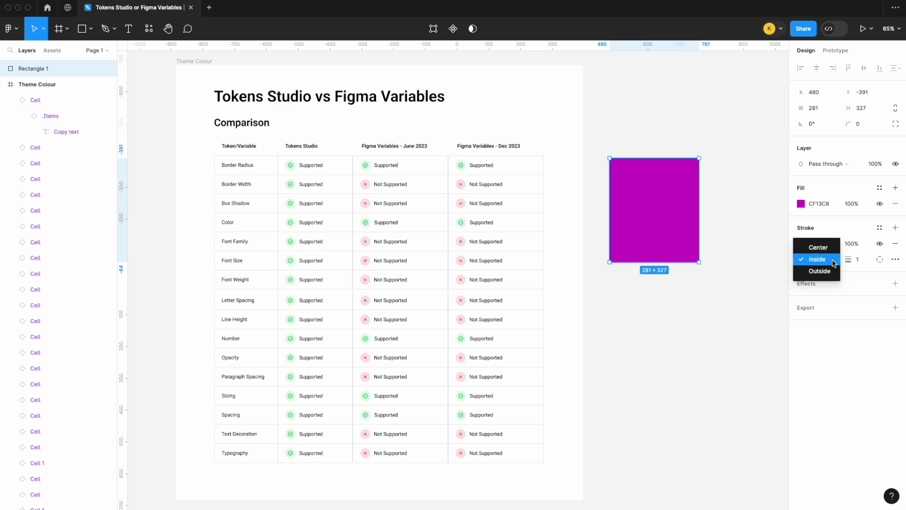
left_click(831, 261)
right_click(860, 260)
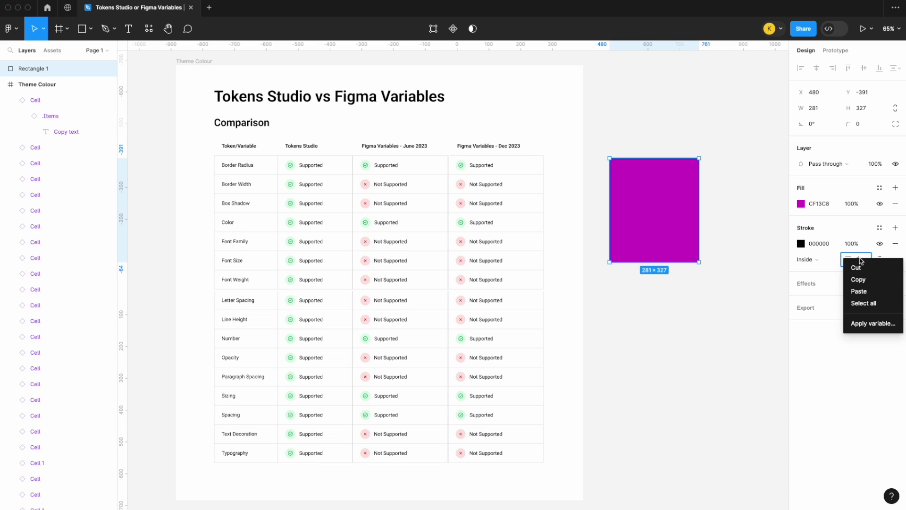
left_click(862, 325)
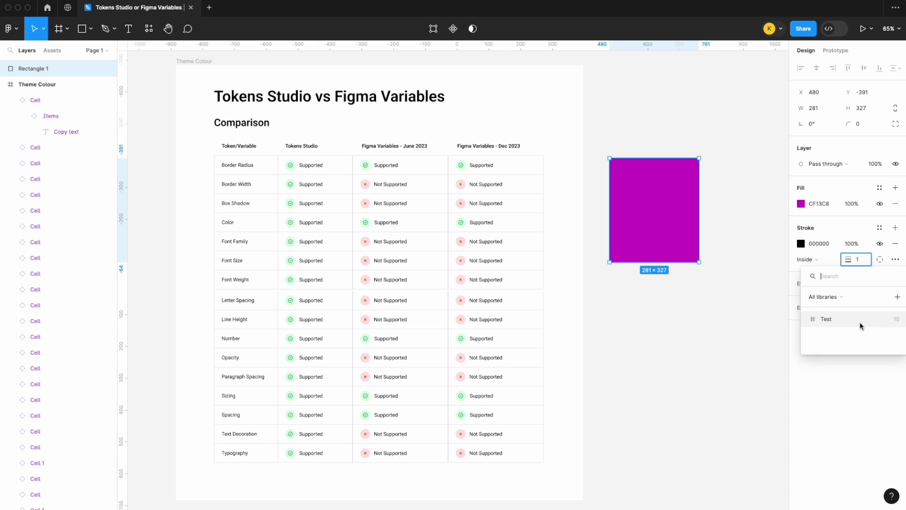
left_click(860, 319)
left_click(761, 322)
left_click(670, 256)
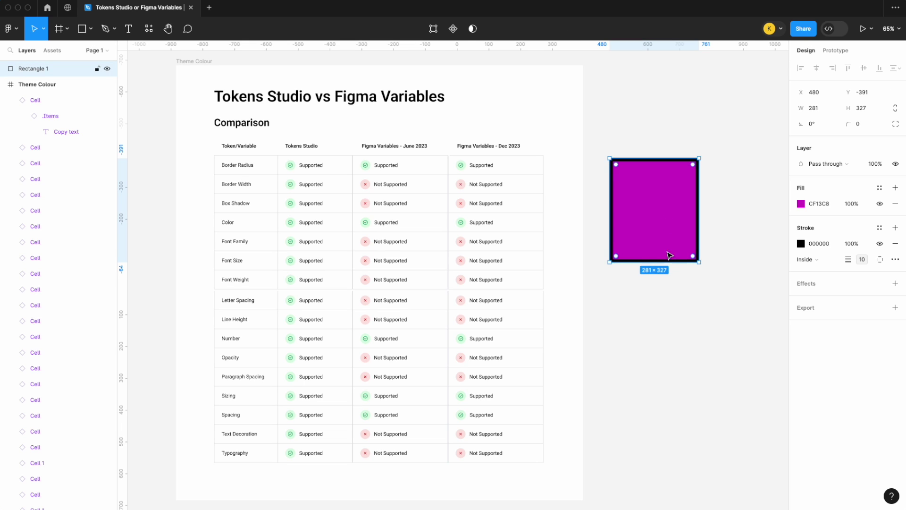
Step: Set the Dec 2023 Border Width cell to Supported
left_click(505, 192)
left_click(868, 211)
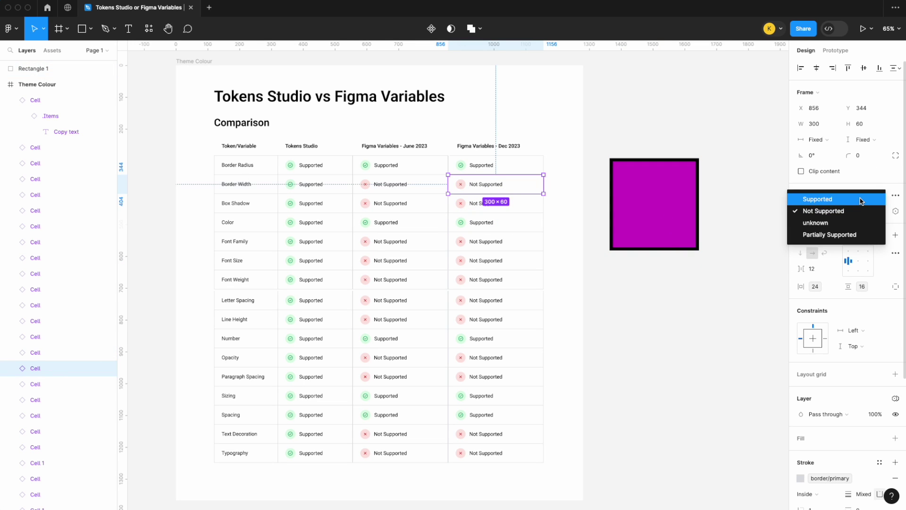
left_click(861, 222)
left_click(745, 277)
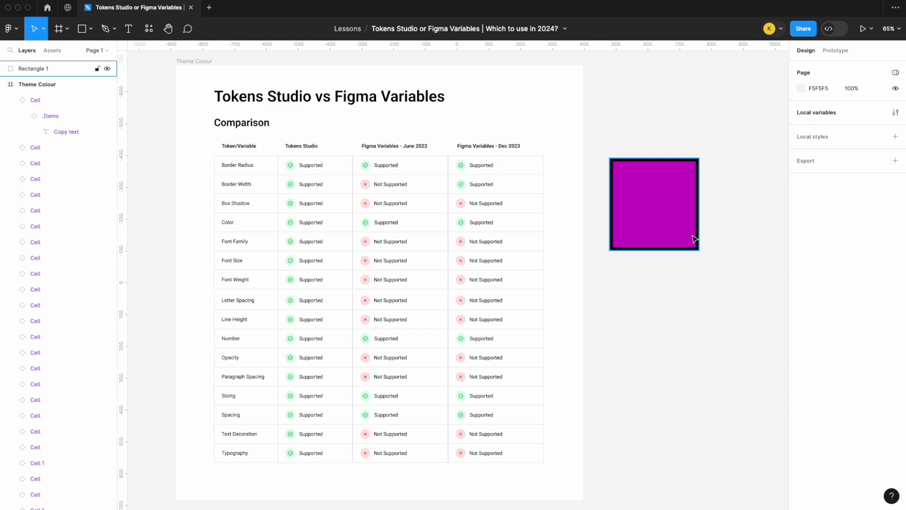
left_click(694, 239)
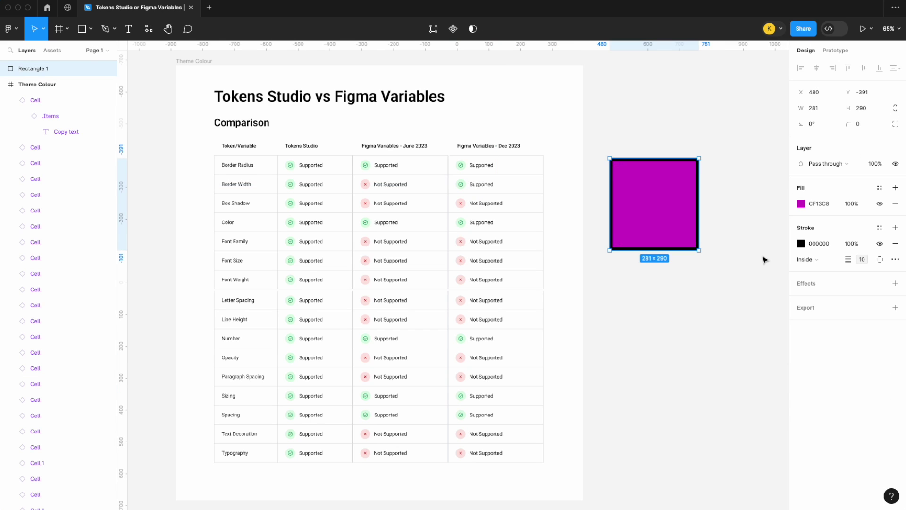
Step: Add a drop shadow with blur, spread, Y and X bound to the Test variable
left_click(896, 283)
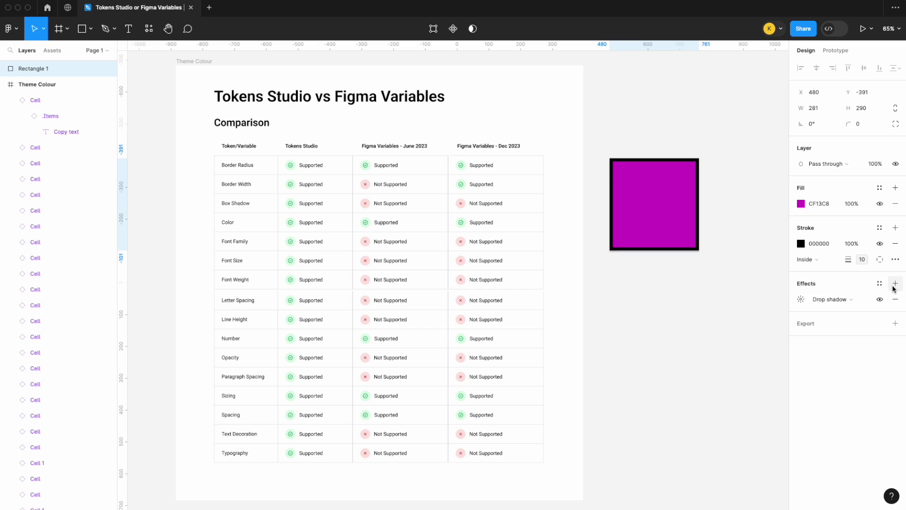
left_click(804, 304)
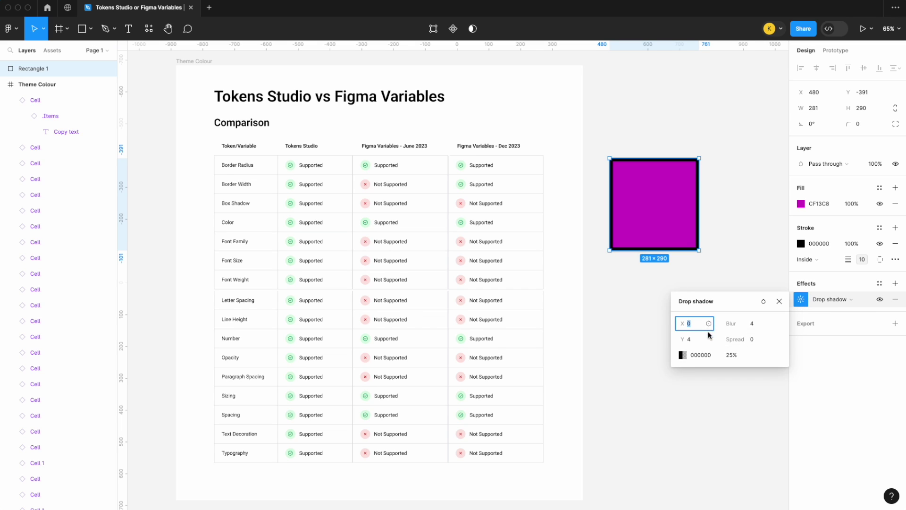
left_click(774, 324)
left_click(774, 383)
left_click(775, 340)
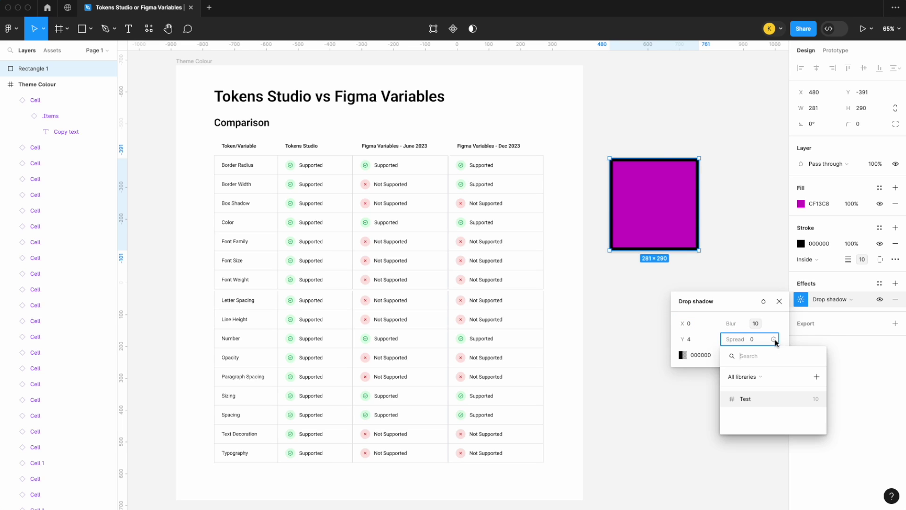
left_click(767, 400)
left_click(712, 339)
left_click(717, 398)
left_click(709, 324)
left_click(721, 386)
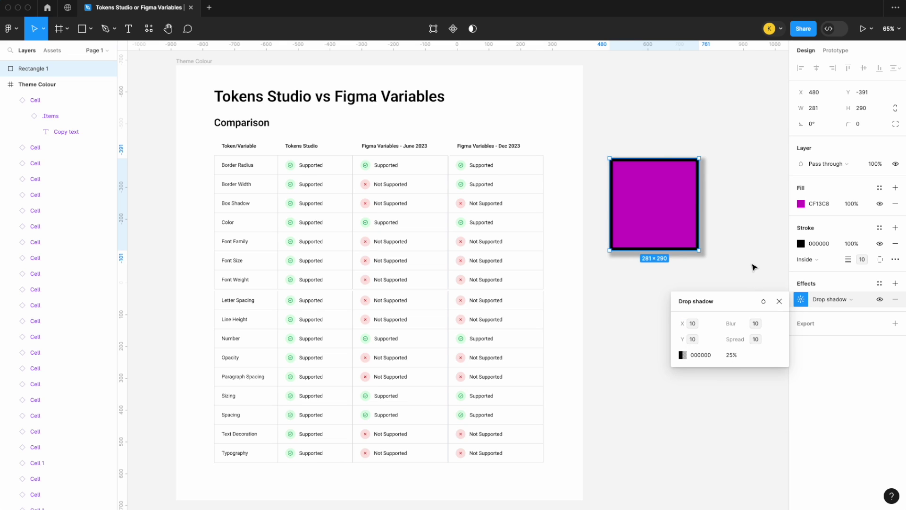
left_click(753, 268)
Step: Set the Dec 2023 Box Shadow cell to Supported
left_click(540, 205)
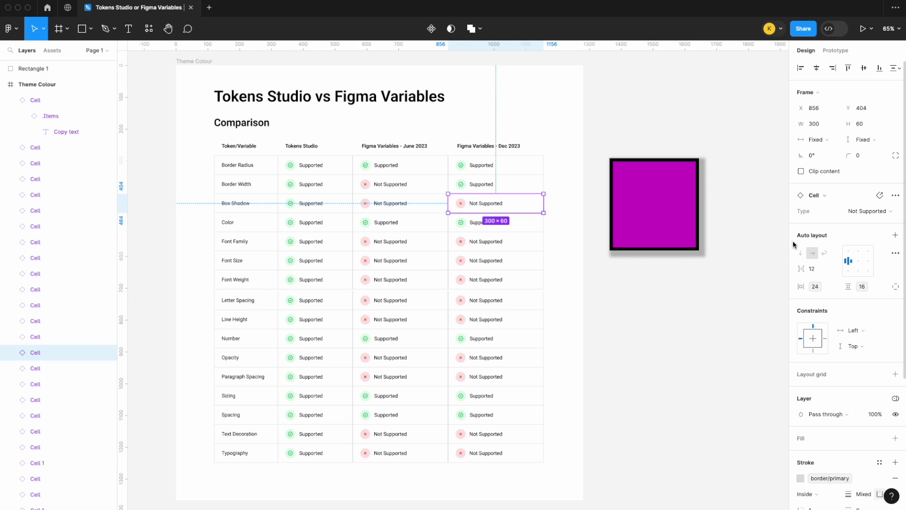
left_click(860, 210)
left_click(852, 200)
left_click(690, 285)
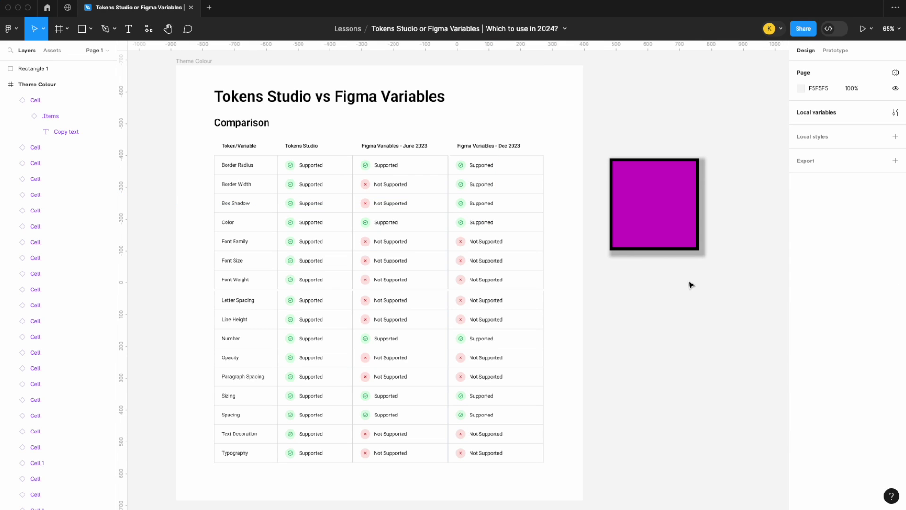
Step: Create a 'Hello' text box below the purple rectangle and detach its body/md style
key("t")
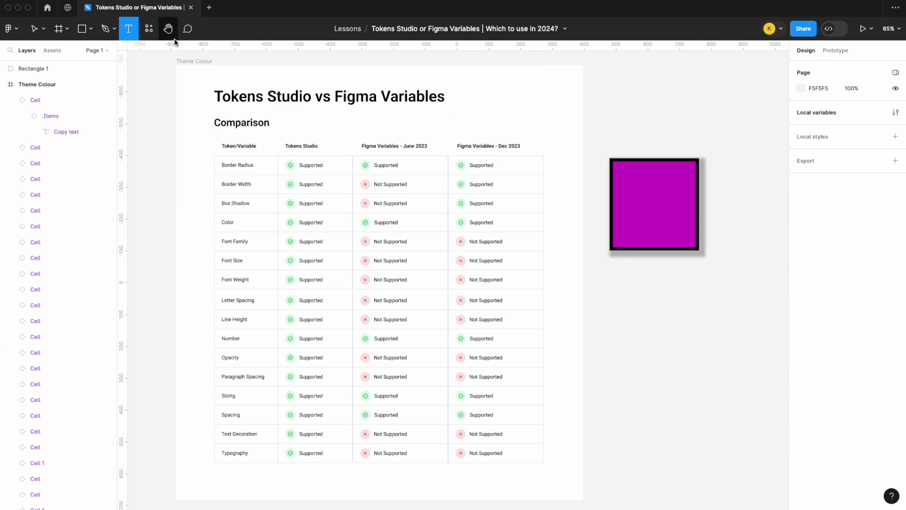
left_click_drag(610, 291, 751, 338)
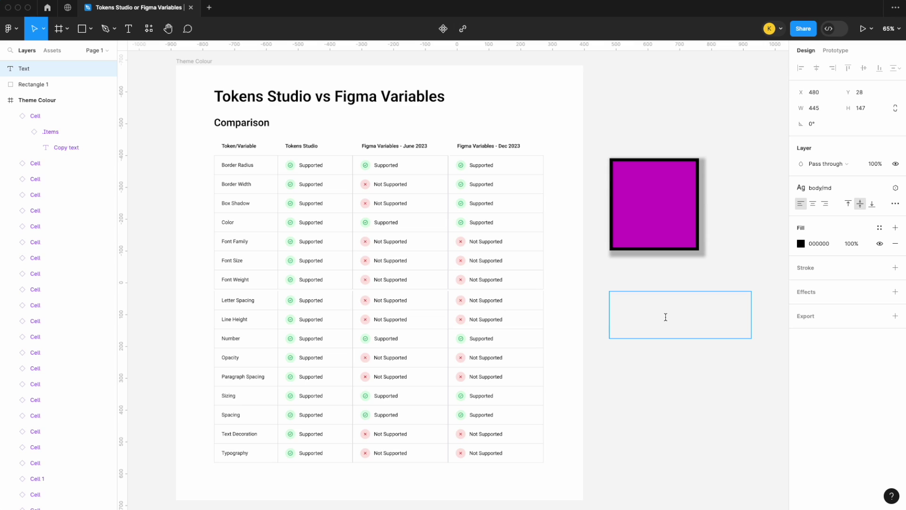
key("Escape")
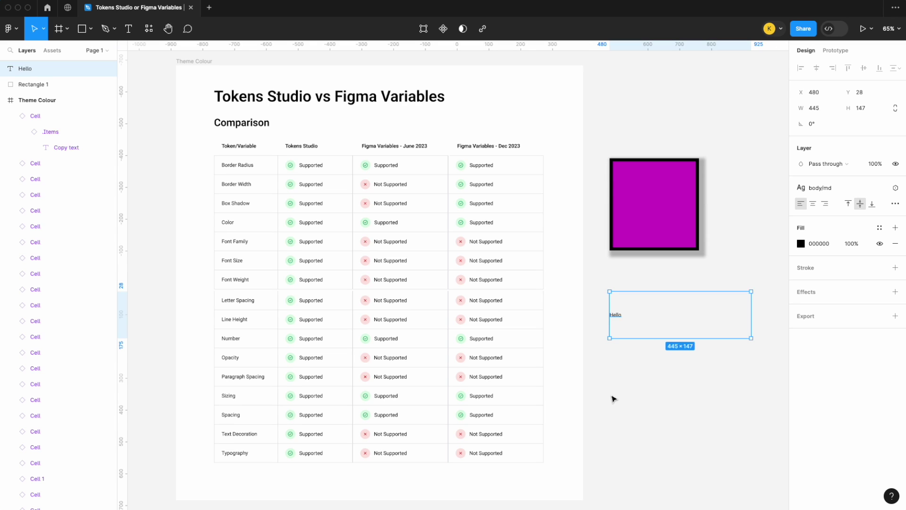
left_click(879, 189)
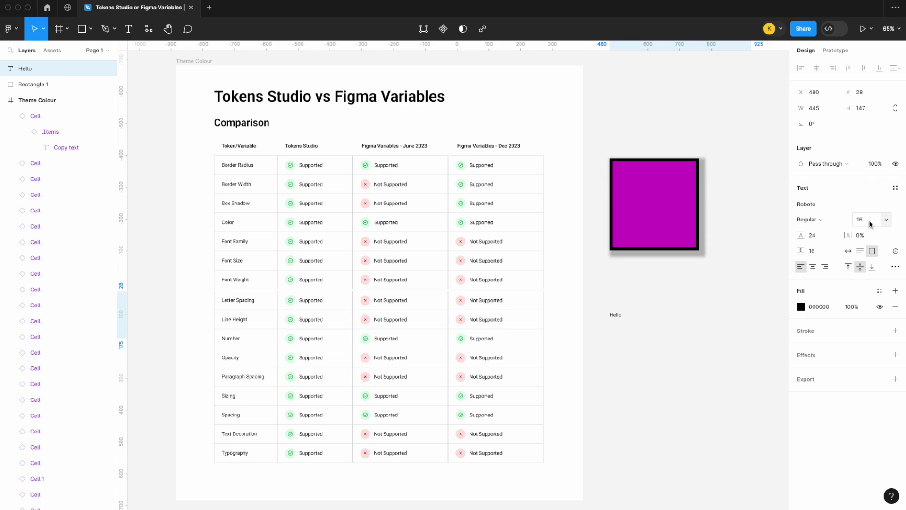
Step: Set the Hello text to 96 px and move it up and to the right
double_click(615, 315)
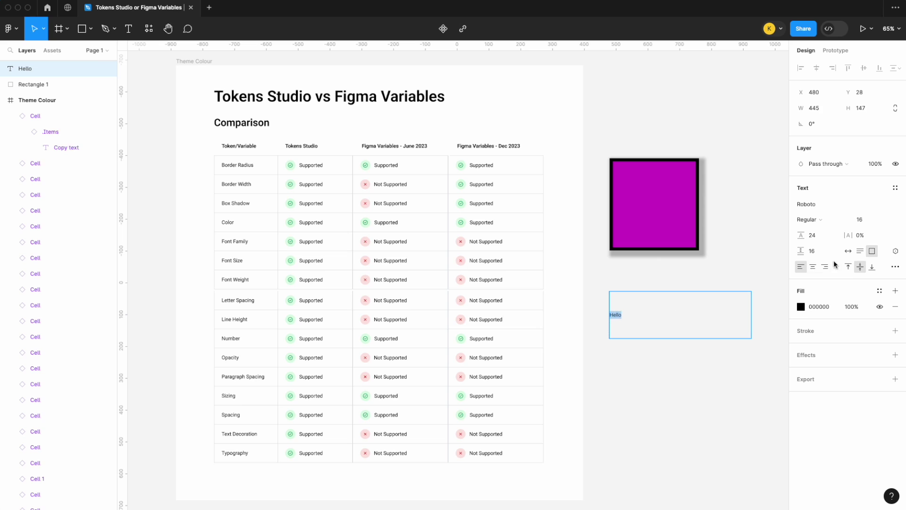
left_click(887, 219)
left_click(881, 315)
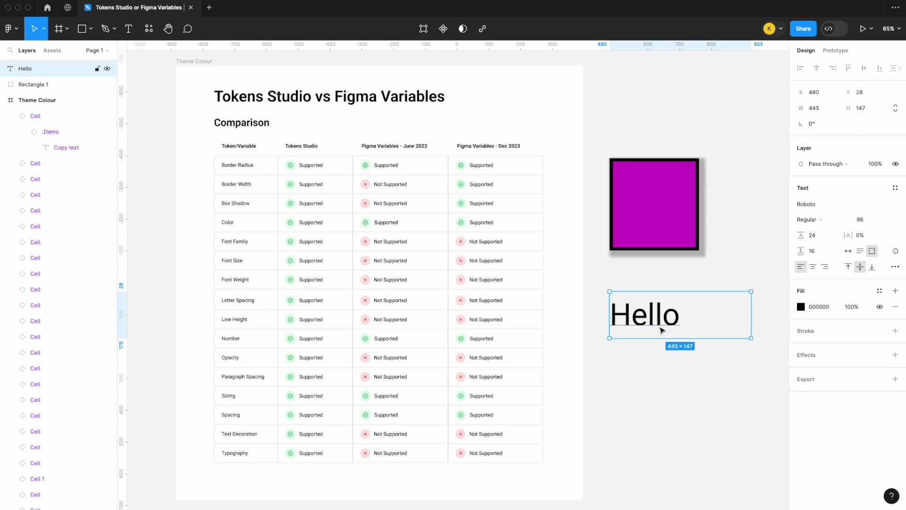
left_click_drag(662, 330, 668, 317)
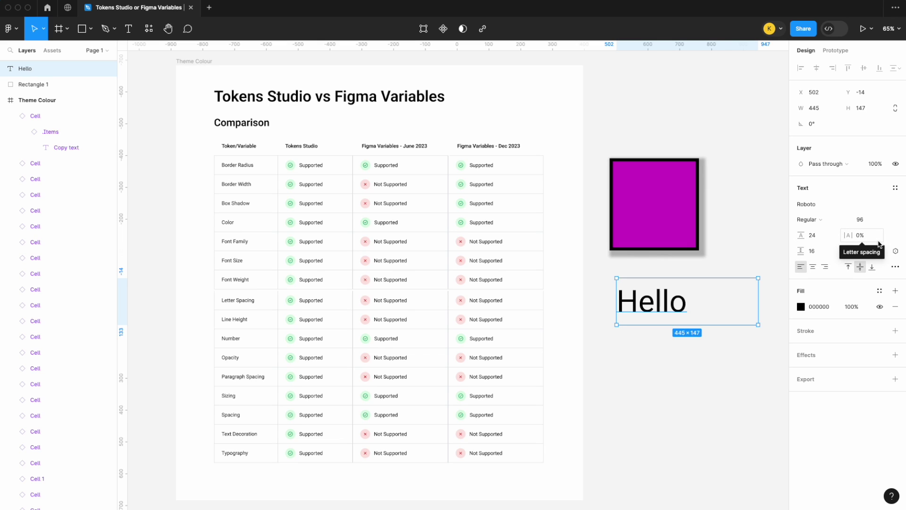
Step: Create string variable Hello with value 'Hello world' in the Test Collection, then close the panel
left_click(756, 206)
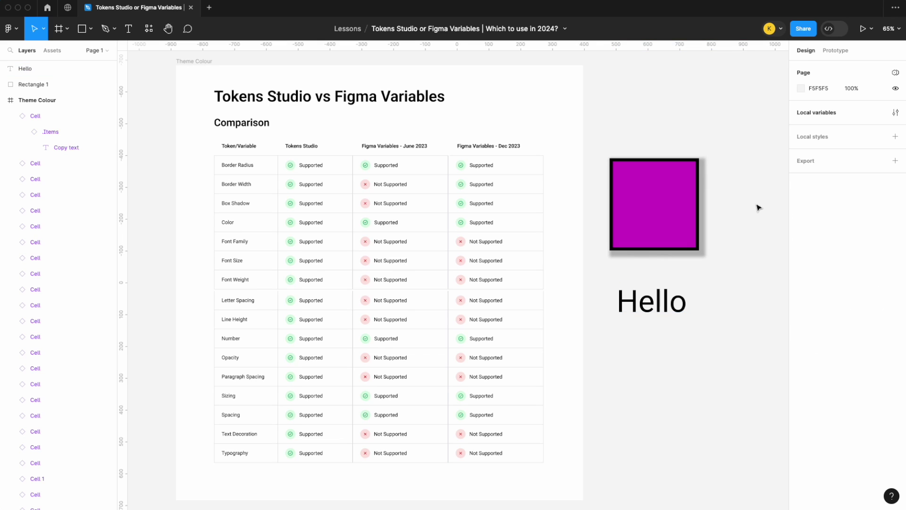
left_click(896, 113)
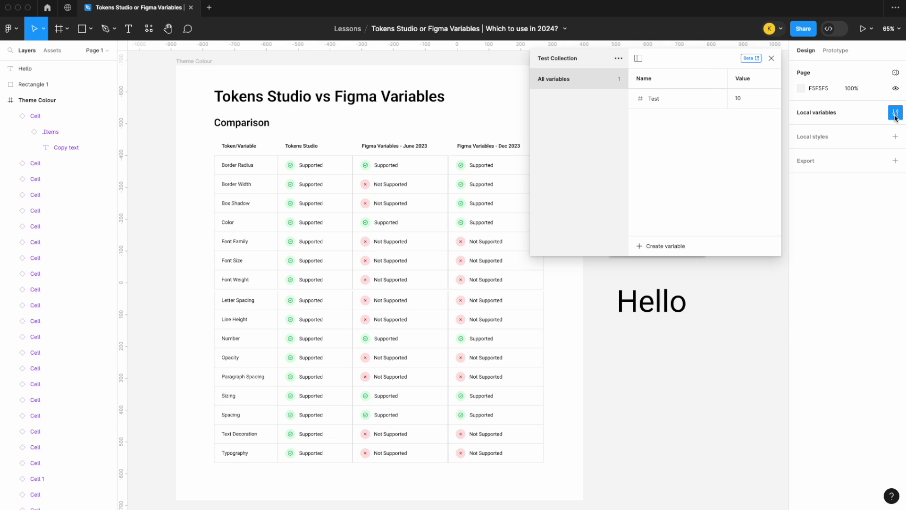
left_click(660, 249)
left_click(660, 290)
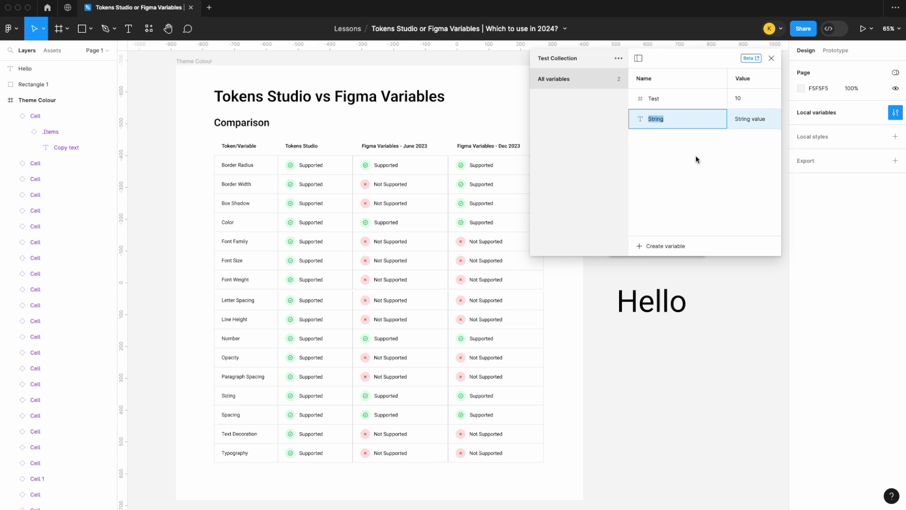
type("Hello")
left_click(754, 121)
type("He")
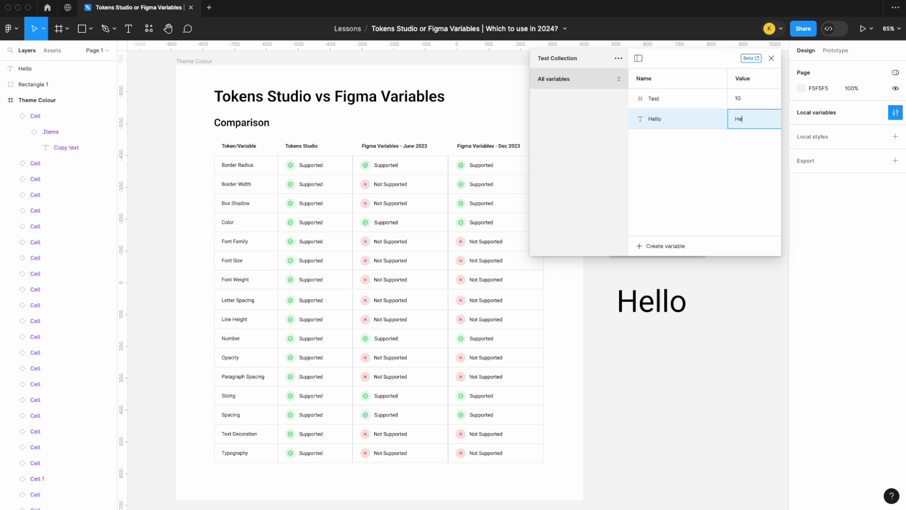
type("llo world")
left_click(679, 305)
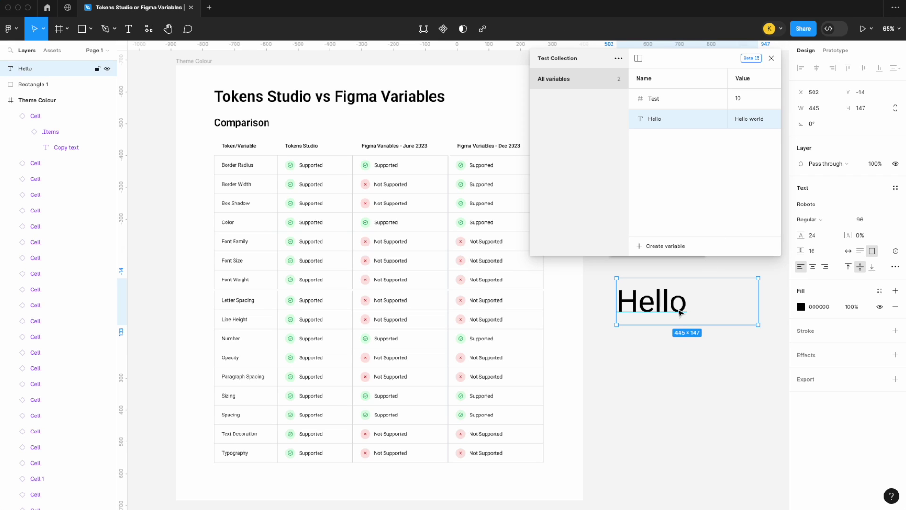
left_click(771, 58)
Step: Bind the text to the Hello string variable and widen its box so 'Hello world' fits one line
left_click(896, 250)
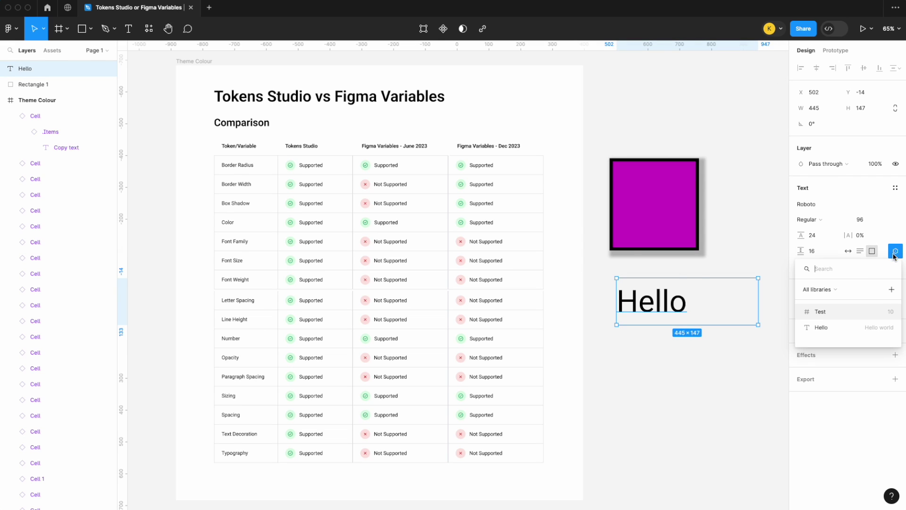
left_click(847, 331)
left_click_drag(758, 309, 745, 309)
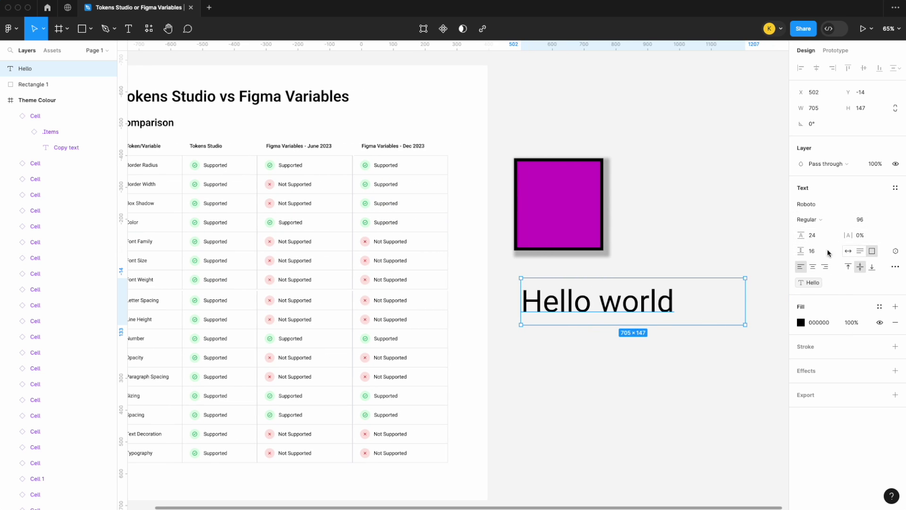
scroll(703, 231, "left", 3)
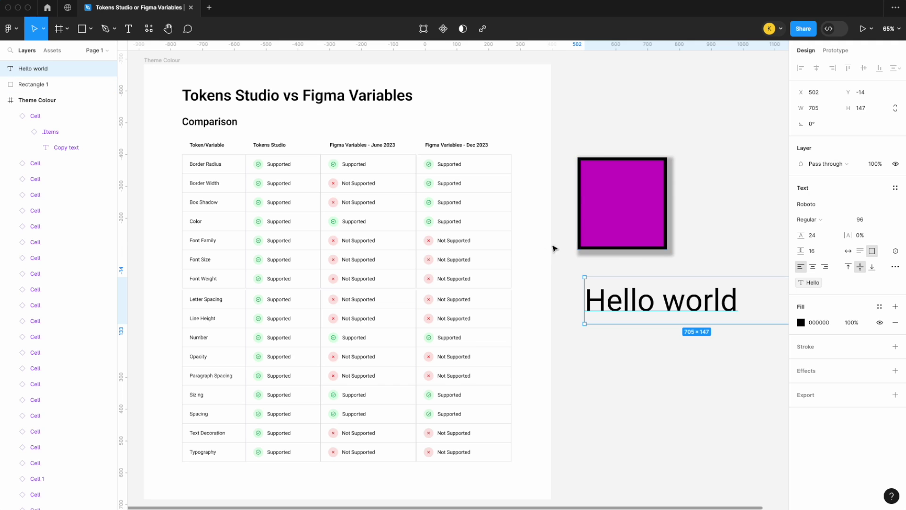
left_click(476, 246)
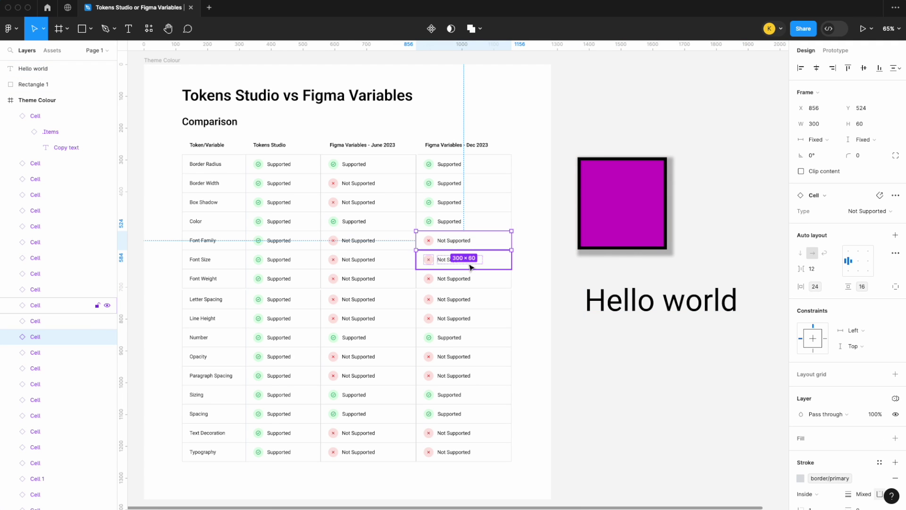
left_click(471, 264, "shift")
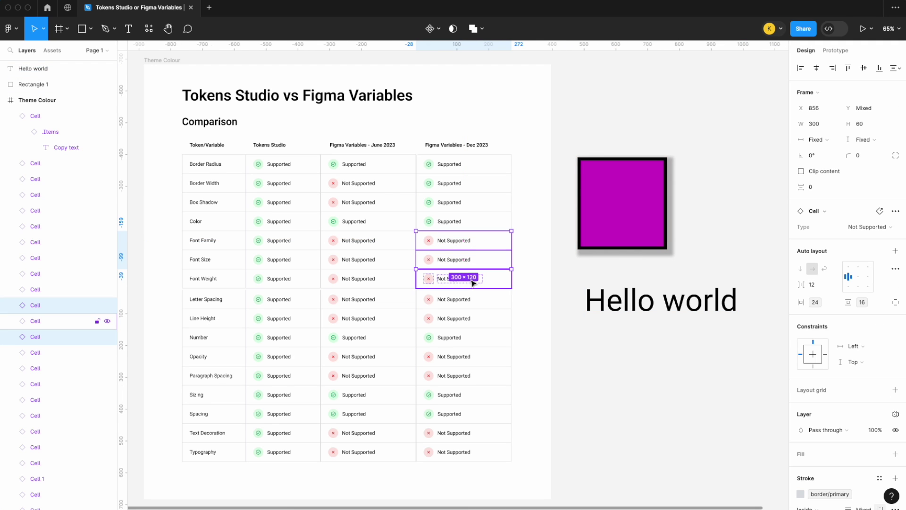
left_click(471, 279, "shift")
scroll(470, 279, "up", 3)
scroll(470, 278, "left", 3)
scroll(470, 279, "down", 1)
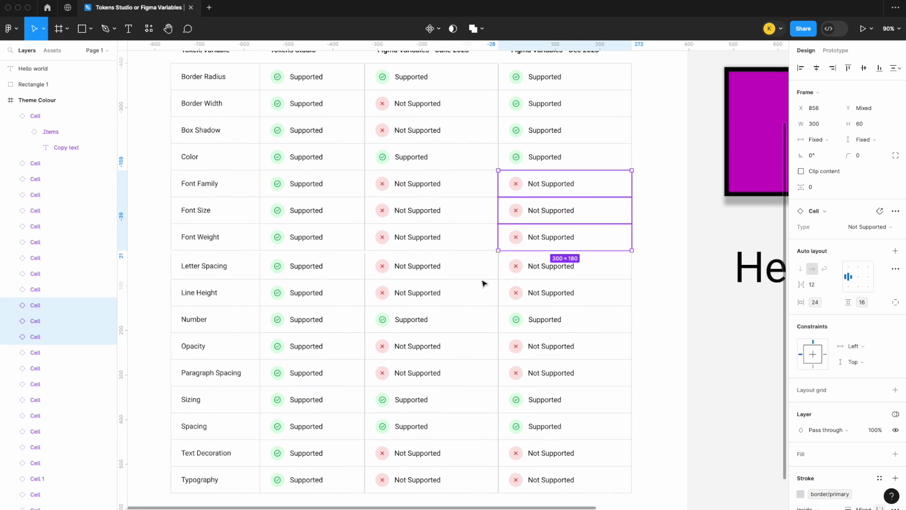
left_click(543, 274, "shift")
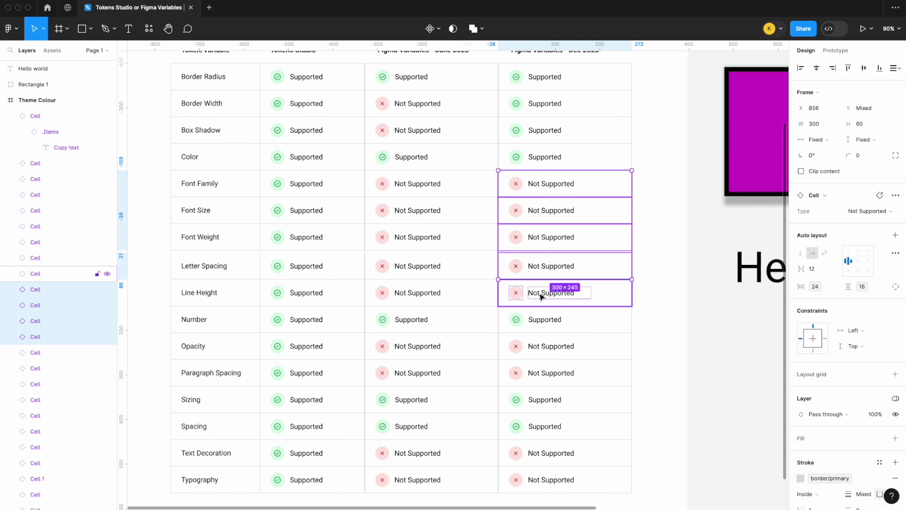
left_click(542, 297, "shift")
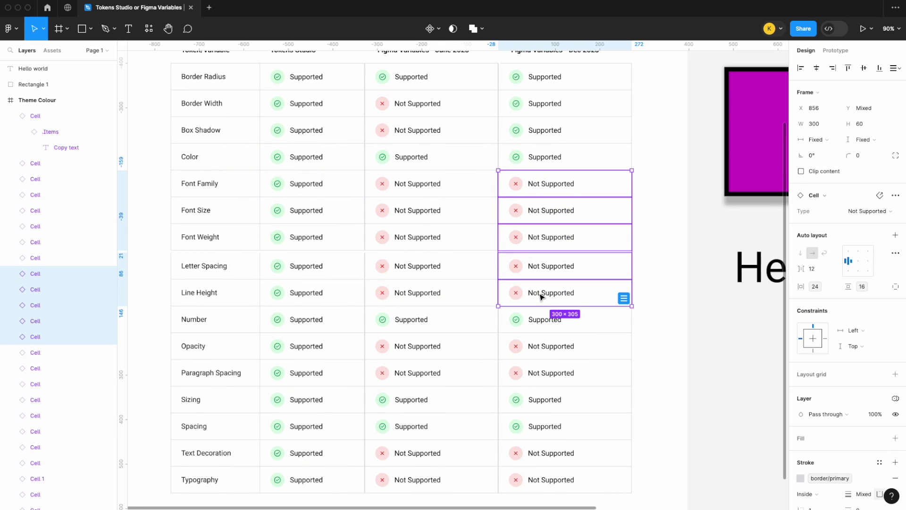
left_click(543, 379, "shift")
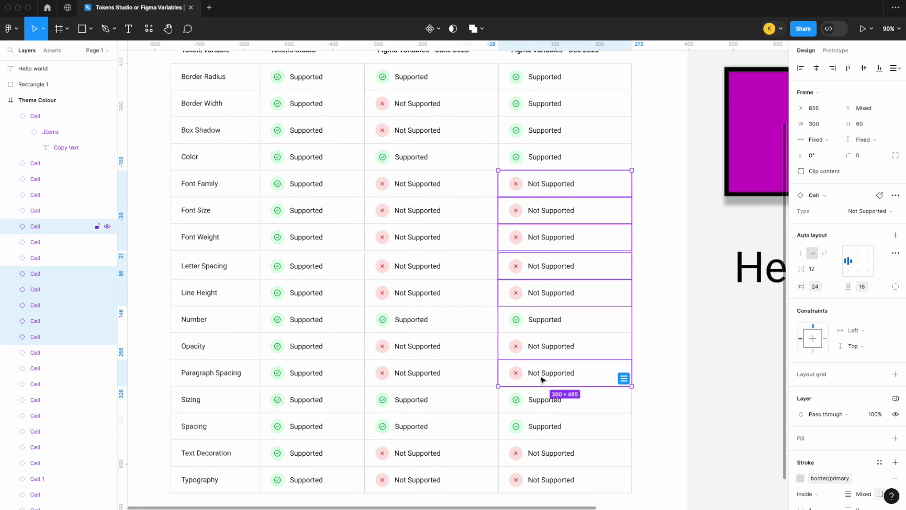
left_click(542, 455, "shift")
left_click(539, 478, "shift")
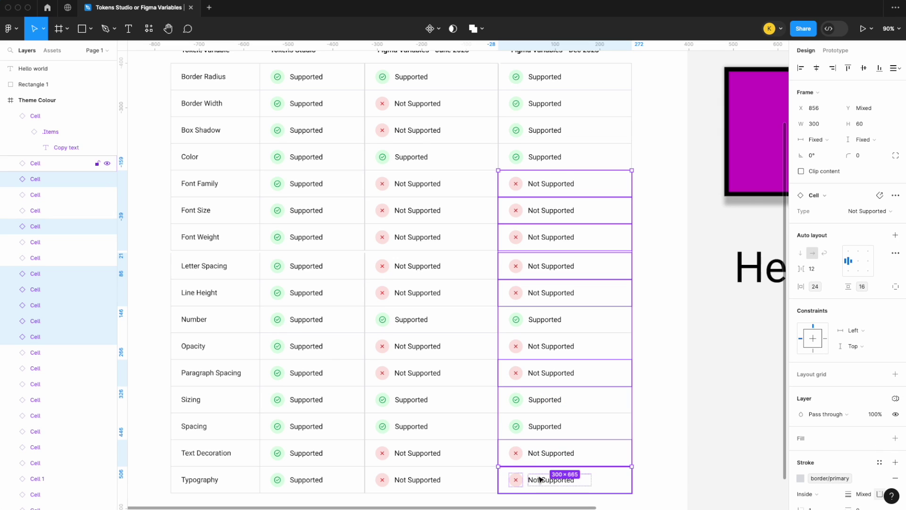
left_click(707, 357)
Step: Delete the 'Hello world' text and select Rectangle 1 beside the table
scroll(707, 358, "down", 5)
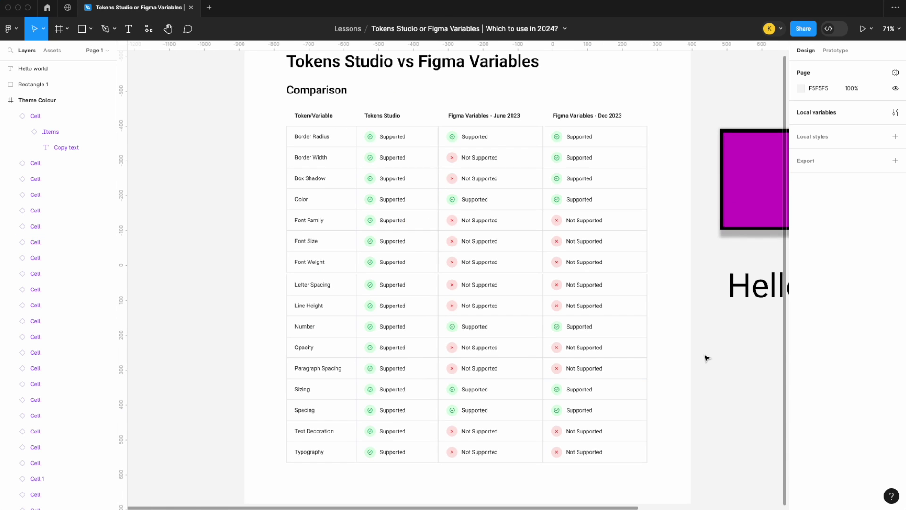
left_click(744, 281)
key("Delete")
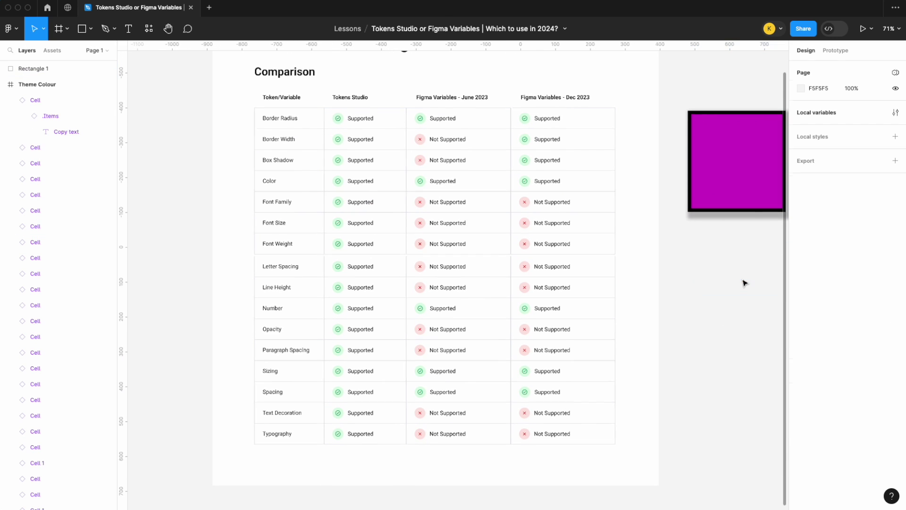
scroll(698, 300, "right", 1)
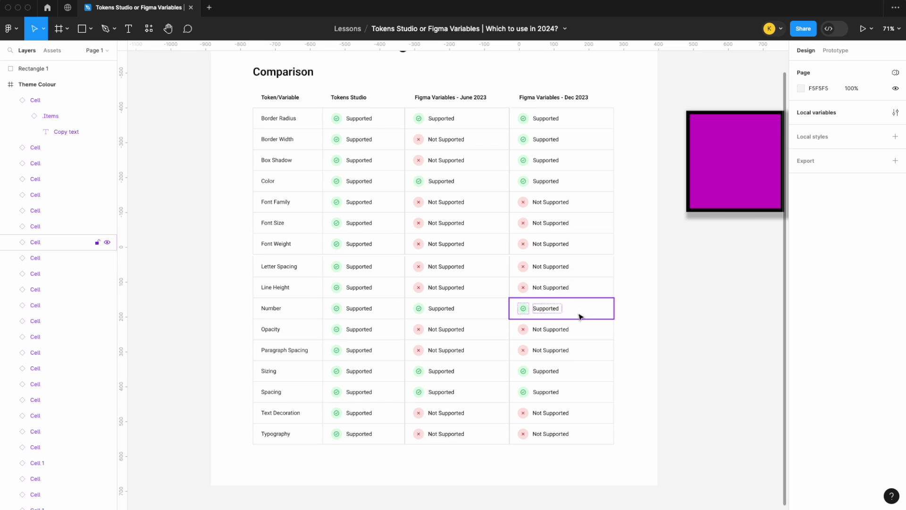
scroll(706, 279, "down", 3)
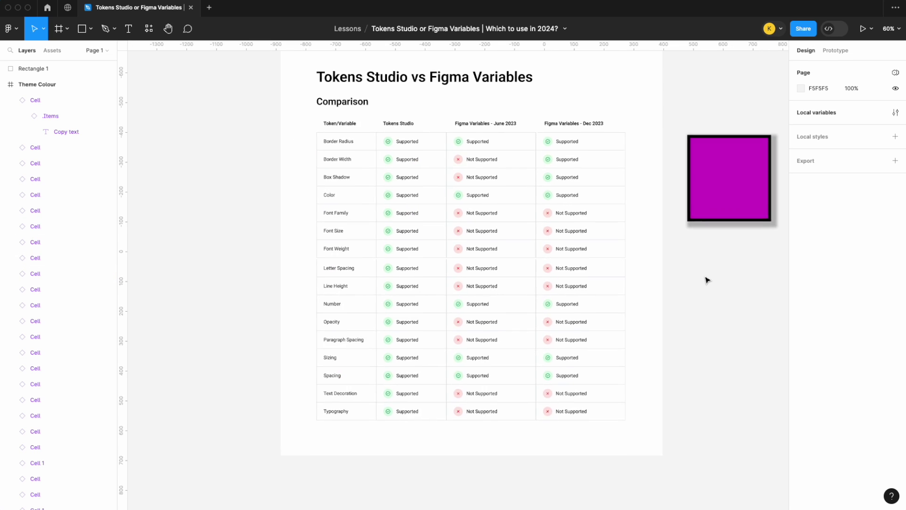
left_click(689, 199)
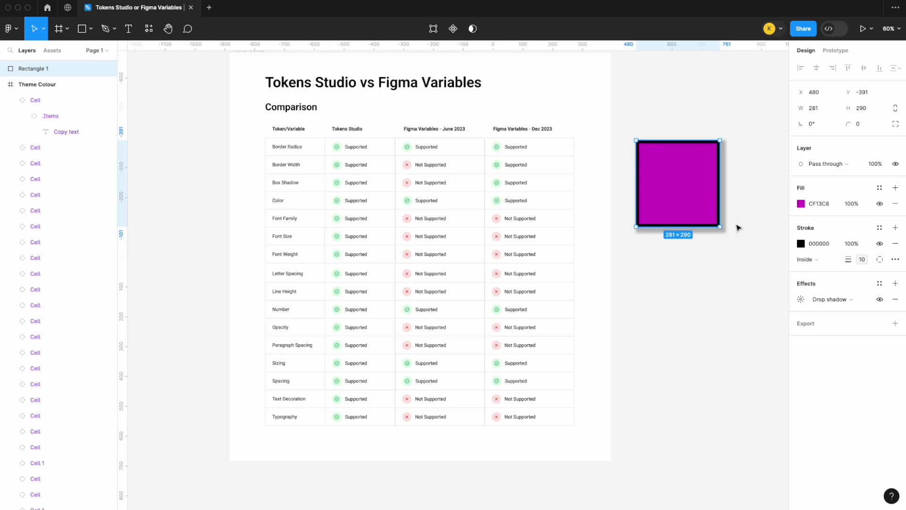
Step: Apply the number variable to the rectangle's layer opacity, dropping it to 10%
left_click(852, 204)
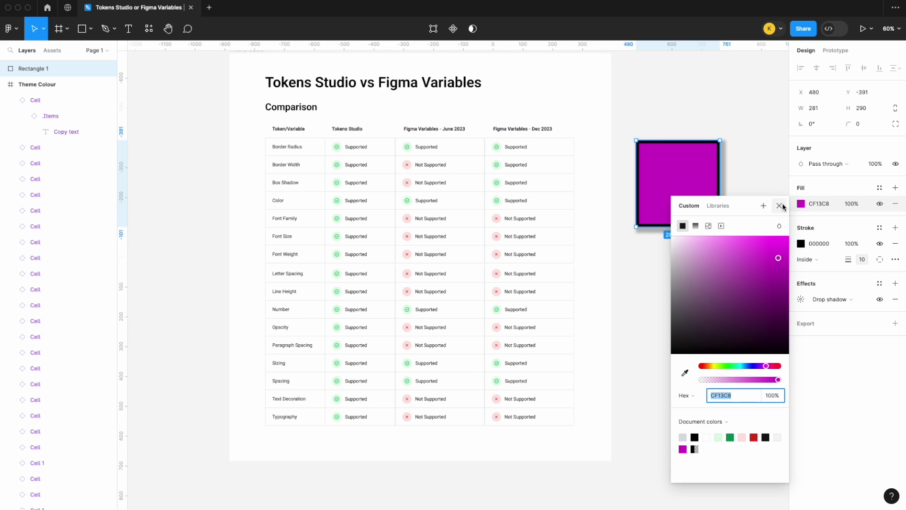
left_click(783, 205)
right_click(875, 165)
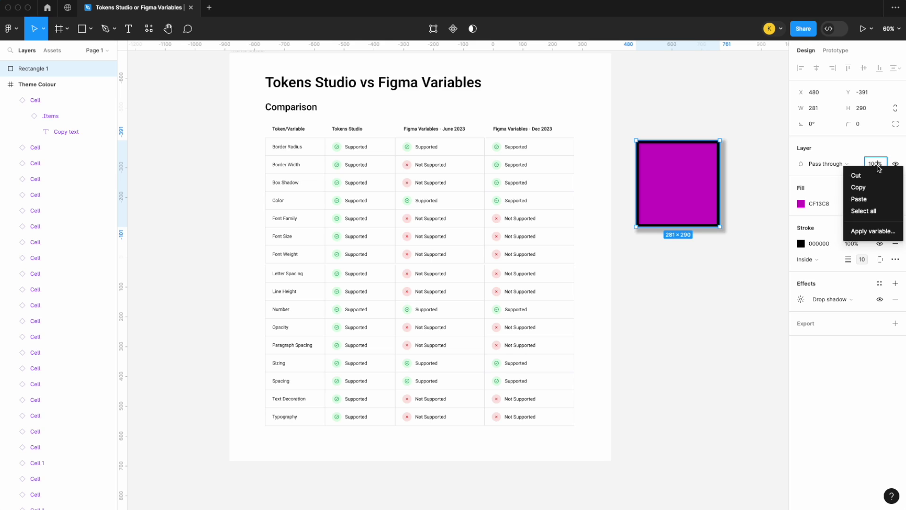
left_click(876, 232)
left_click(840, 230)
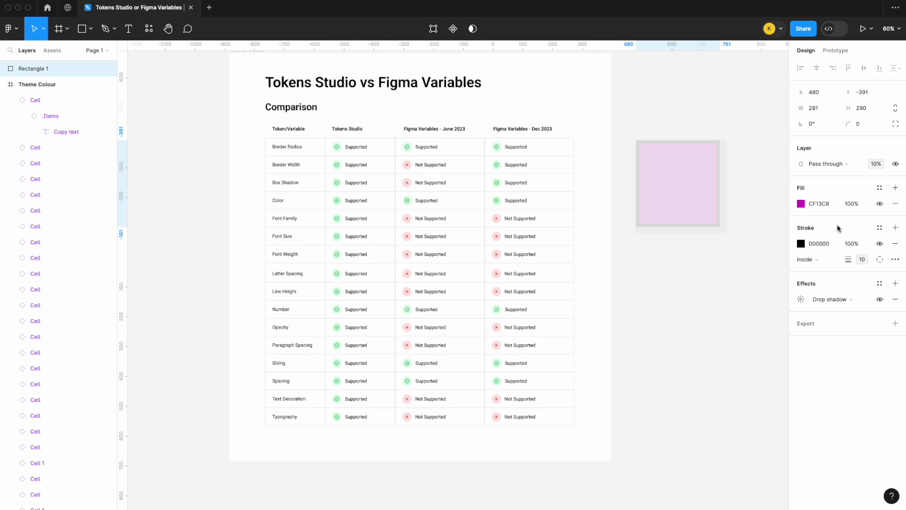
left_click(717, 282)
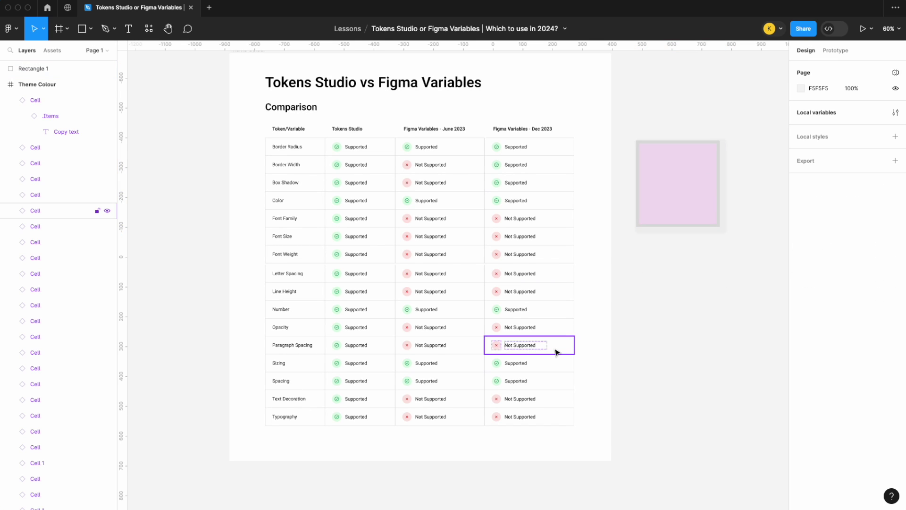
Step: Change the Opacity cell in the Dec 2023 column from Not Supported to Supported
left_click(542, 333)
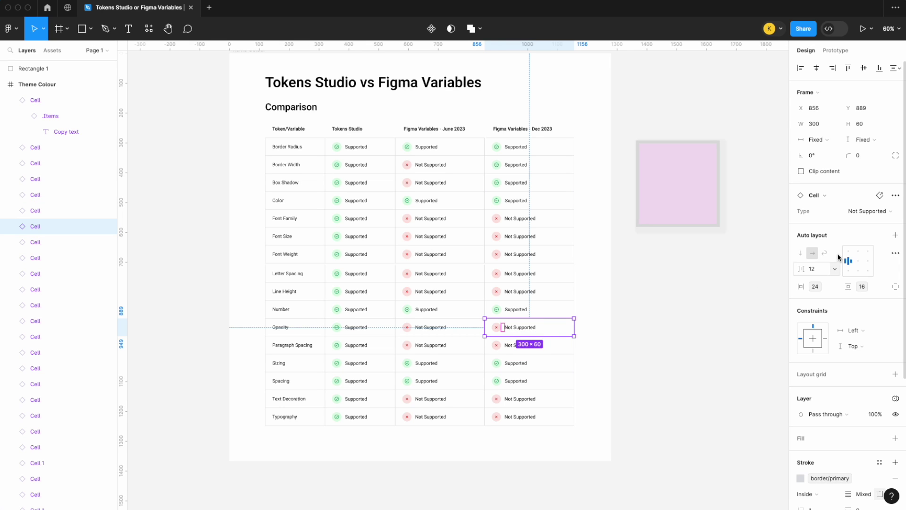
left_click(865, 213)
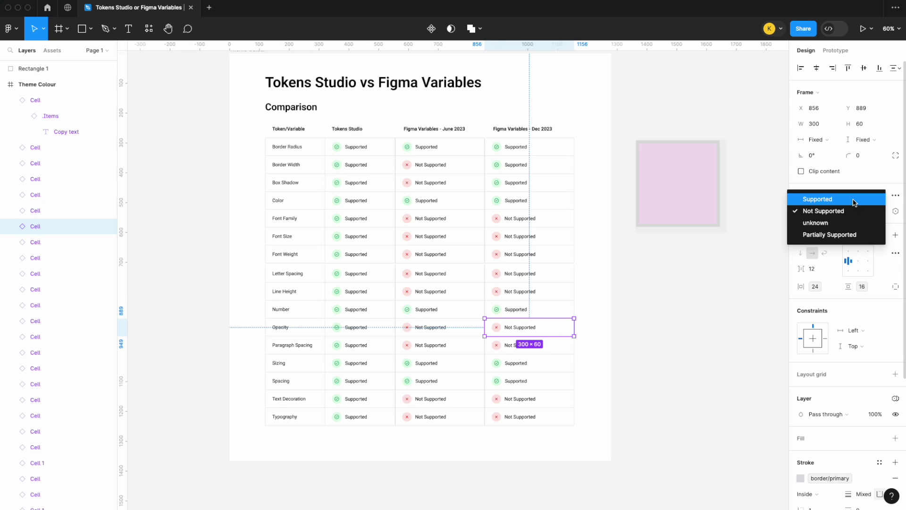
left_click(854, 201)
left_click(687, 314)
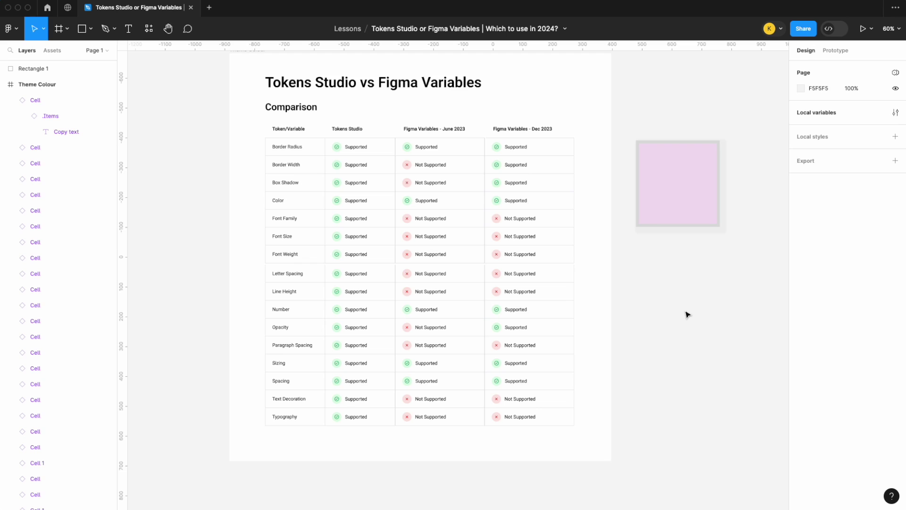